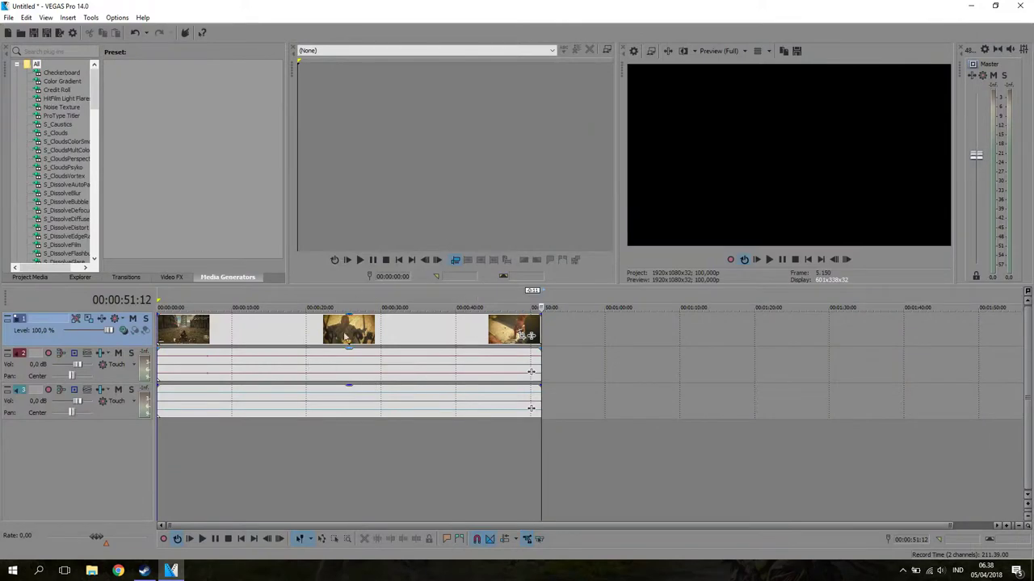
- Play the gameplay clip from its start to preview the opening, and pause the playback
{"action": "left_click", "coordinate": [347, 336]}
{"action": "left_click", "coordinate": [400, 336]}
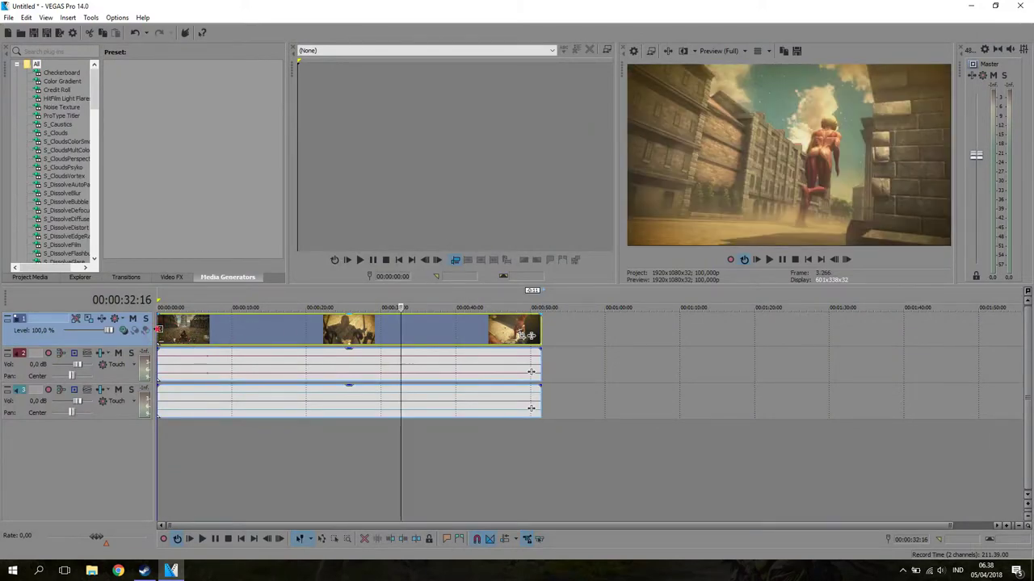
{"action": "left_click", "coordinate": [157, 332]}
{"action": "key", "text": "space"}
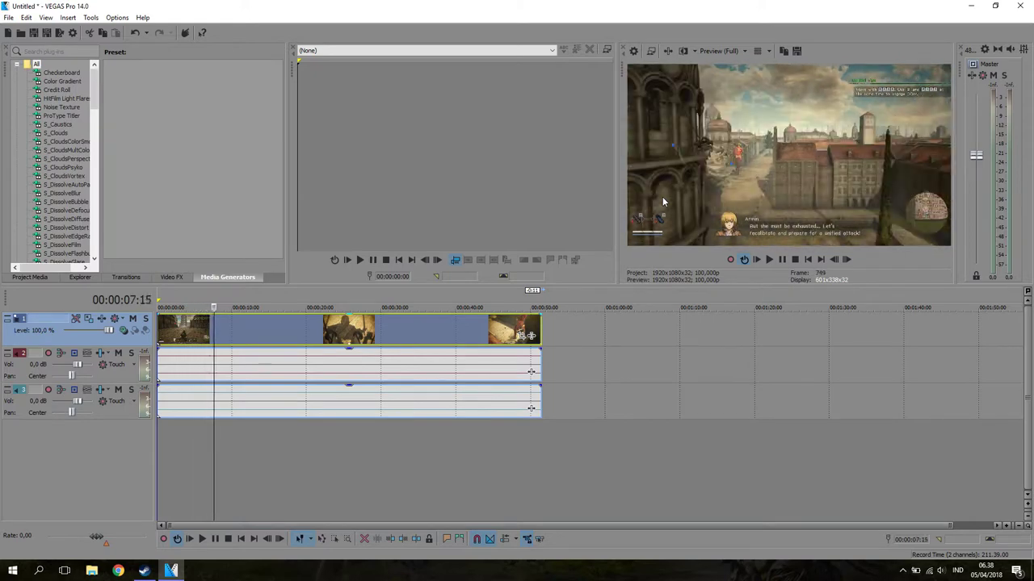
{"action": "key", "text": "Return"}
- Step back through the gameplay clip frame by frame to review the opening footage
{"action": "key", "text": "Left"}
{"action": "key", "text": "Left"}
{"action": "key", "text": "Left"}
{"action": "key", "text": "Left"}
{"action": "key", "text": "Left"}
{"action": "key", "text": "Left"}
{"action": "key", "text": "Left"}
{"action": "key", "text": "Left"}
{"action": "key", "text": "Left"}
{"action": "key", "text": "Left"}
{"action": "key", "text": "Left"}
{"action": "key", "text": "Left"}
{"action": "key", "text": "Left"}
{"action": "key", "text": "Left"}
{"action": "key", "text": "Left"}
{"action": "key", "text": "Left"}
{"action": "key", "text": "Left"}
{"action": "key", "text": "Left"}
{"action": "key", "text": "Left"}
{"action": "key", "text": "Left"}
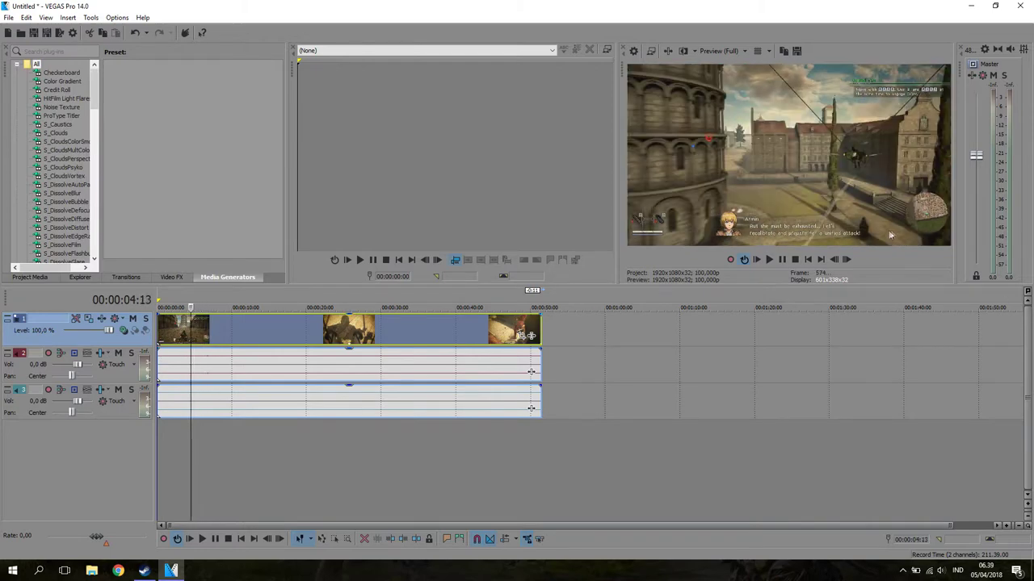
- Delete the gameplay clip's audio events from both audio tracks, keeping the video event
{"action": "left_click", "coordinate": [300, 356]}
{"action": "left_click", "coordinate": [294, 410], "text": "ctrl"}
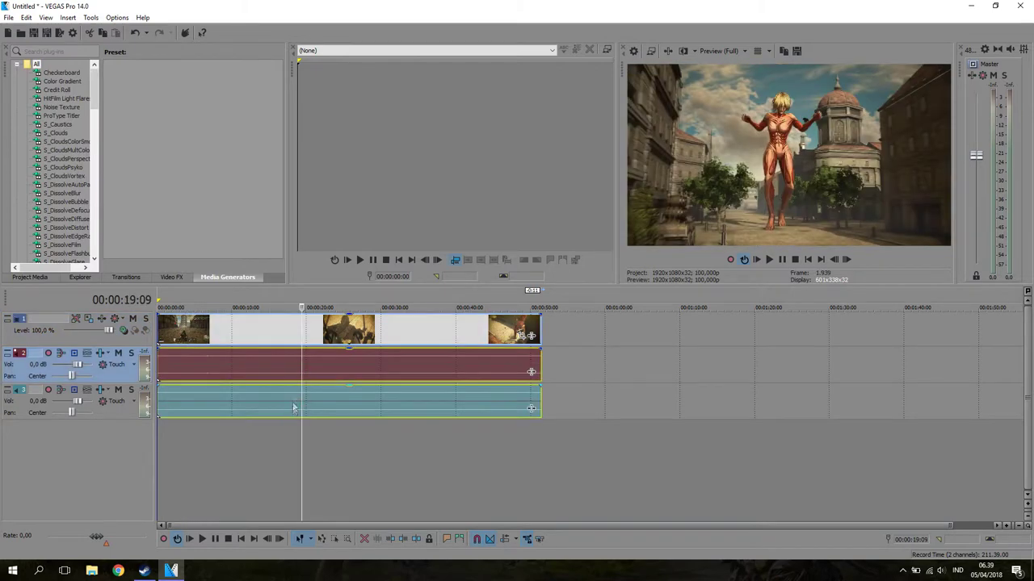
{"action": "key", "text": "Delete"}
{"action": "key", "text": "ctrl+z"}
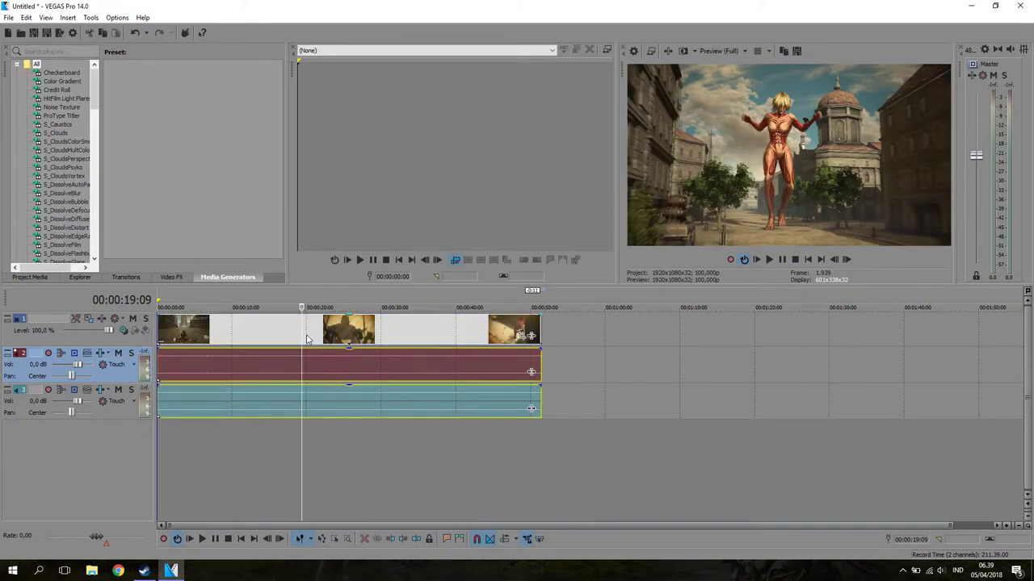
{"action": "key", "text": "Delete"}
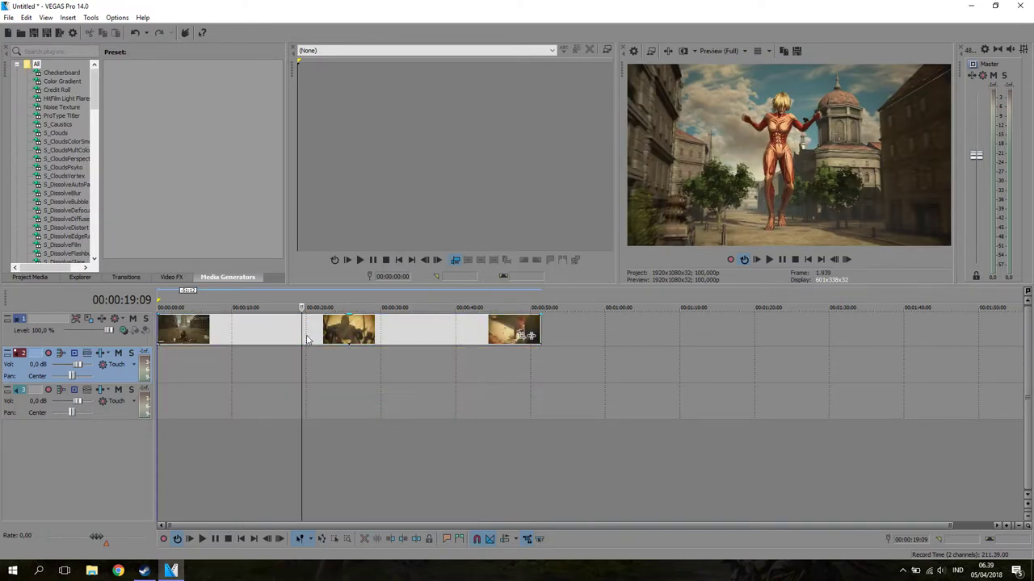
- Import "Initial D - Night Of Fire" from the Downloads Music folder onto the first audio track at the timeline start
{"action": "left_click", "coordinate": [159, 323]}
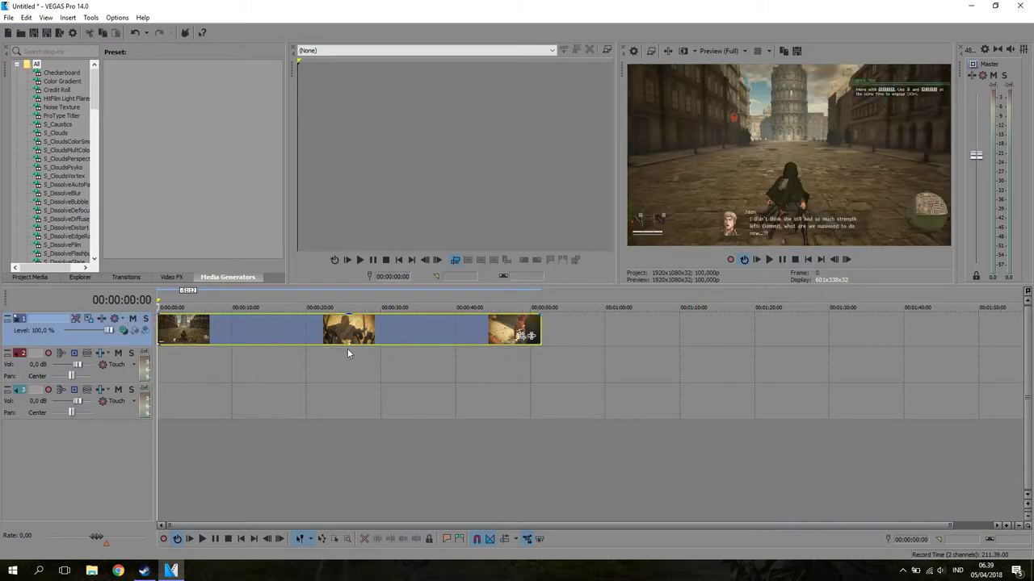
{"action": "left_click", "coordinate": [159, 366]}
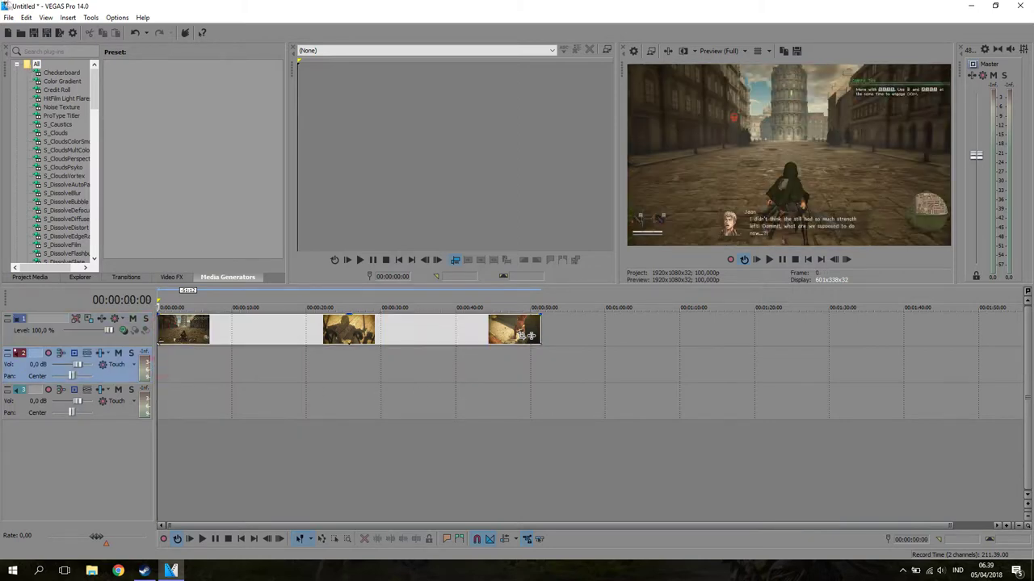
{"action": "left_click", "coordinate": [9, 17]}
{"action": "left_click", "coordinate": [24, 43]}
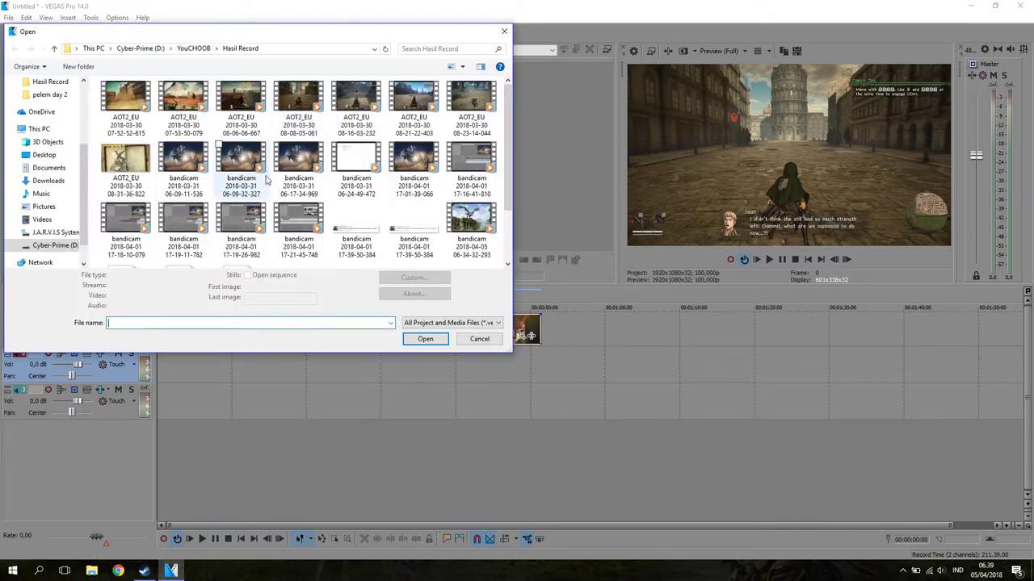
{"action": "left_click", "coordinate": [64, 188]}
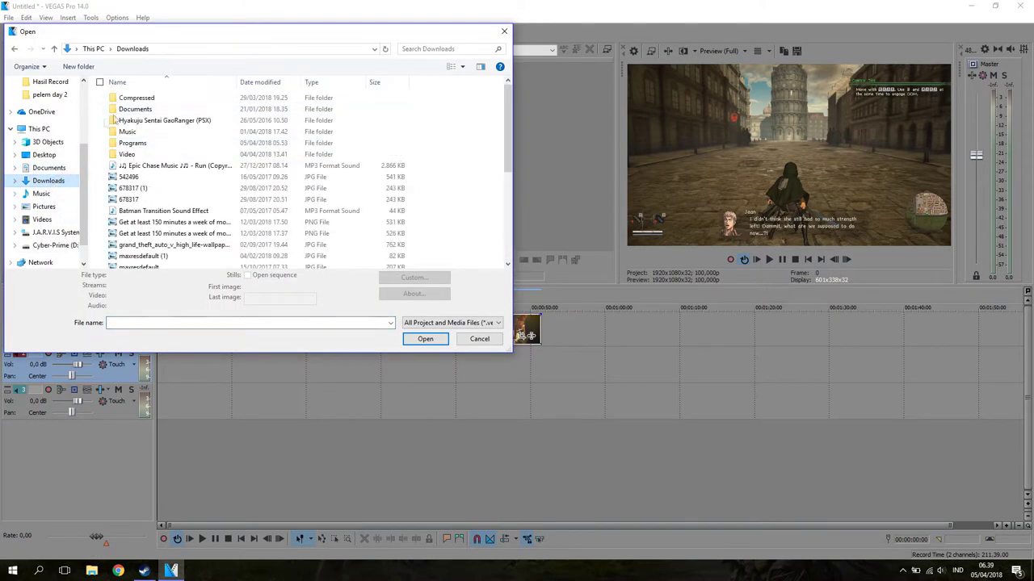
{"action": "double_click", "coordinate": [150, 132]}
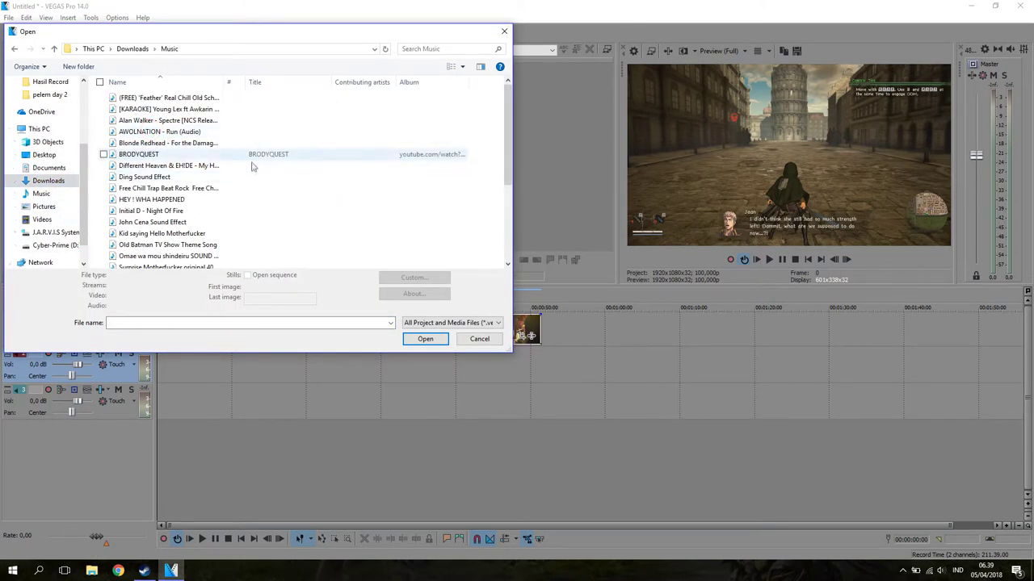
{"action": "left_click", "coordinate": [203, 193]}
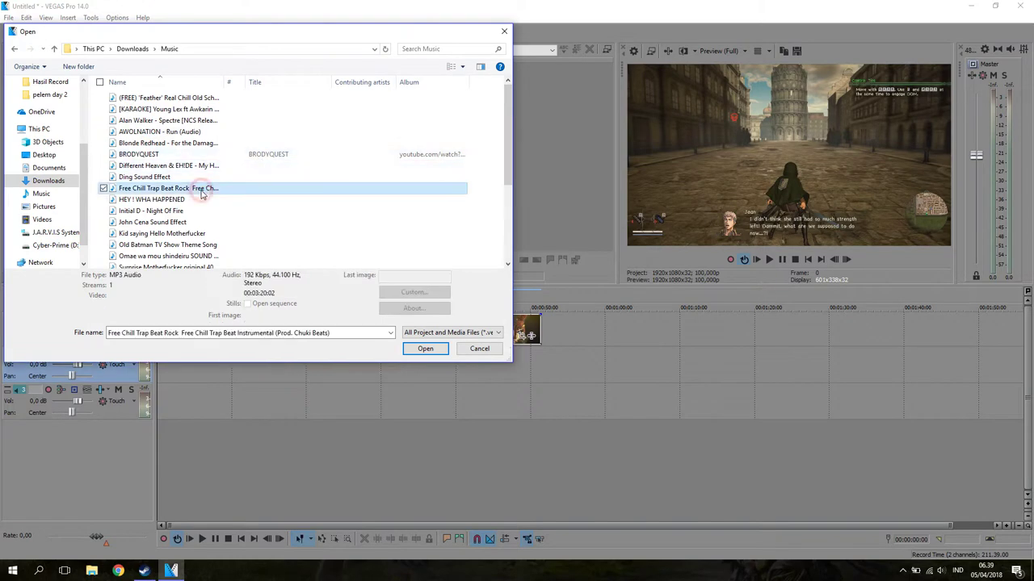
{"action": "left_click", "coordinate": [201, 210]}
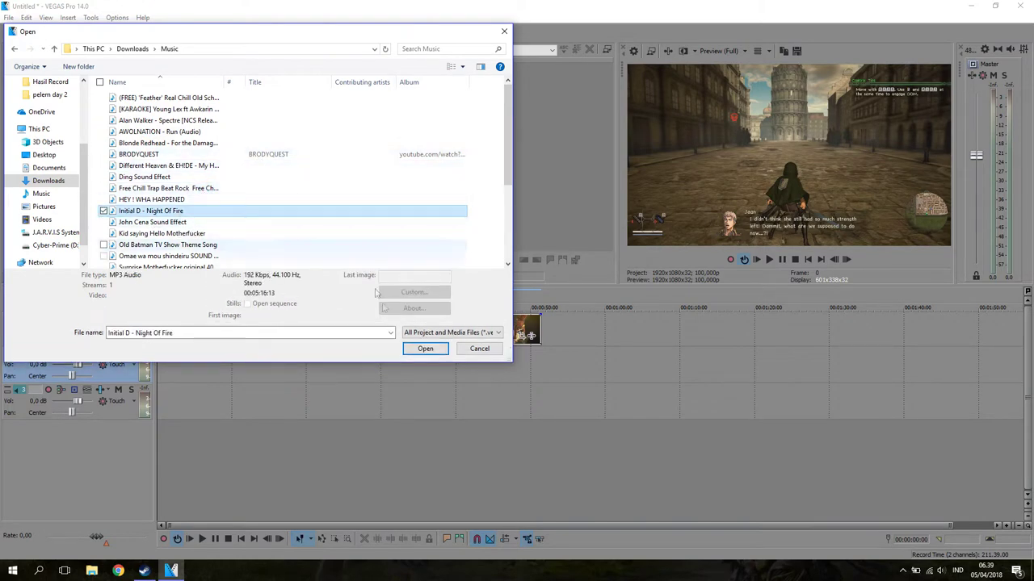
{"action": "left_click", "coordinate": [424, 352]}
- Trim the music to the section from 00:00:38:20 to 00:00:50:08 and move it to the timeline start
{"action": "scroll", "coordinate": [468, 375], "scroll_direction": "down", "scroll_amount": 5}
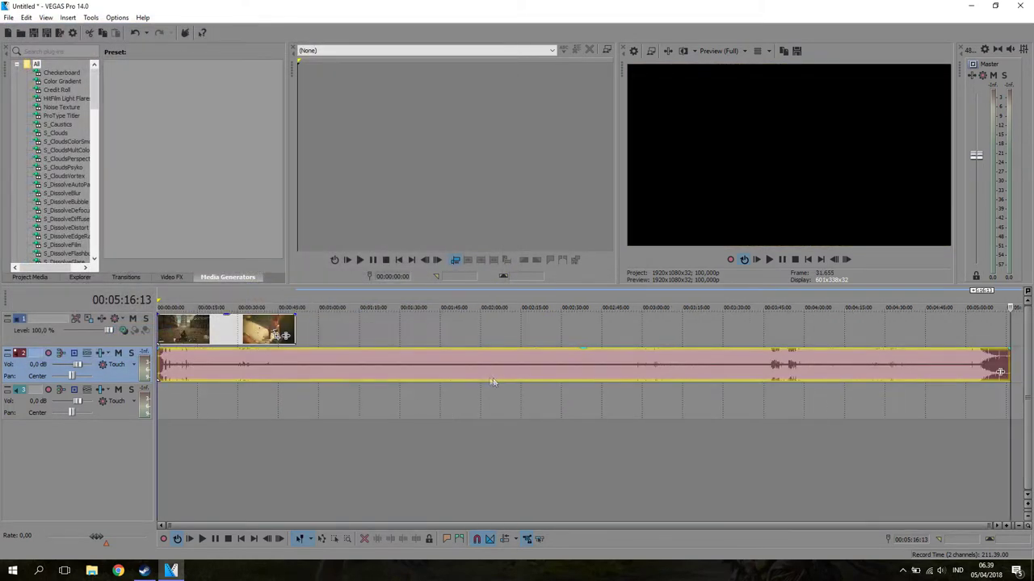
{"action": "left_click", "coordinate": [185, 371]}
{"action": "scroll", "coordinate": [541, 359], "scroll_direction": "up", "scroll_amount": 5}
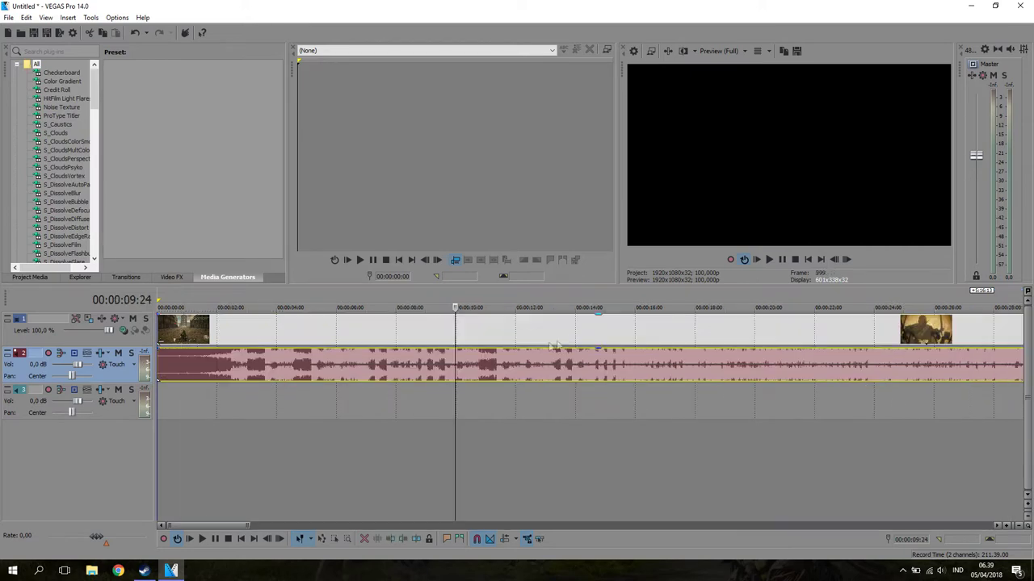
{"action": "scroll", "coordinate": [708, 374], "scroll_direction": "down", "scroll_amount": 3}
{"action": "left_click", "coordinate": [776, 364]}
{"action": "key", "text": "space"}
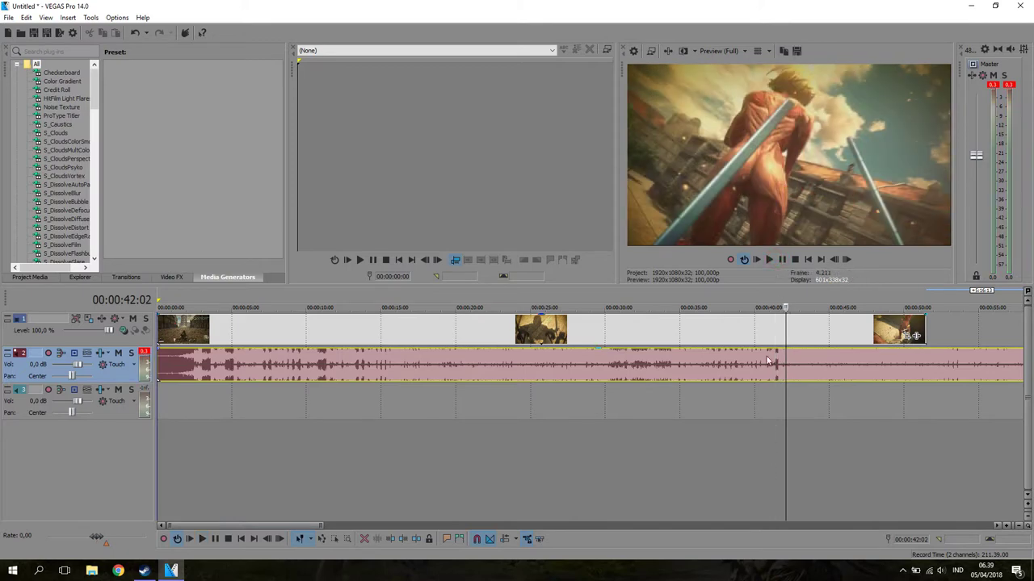
{"action": "key", "text": "space"}
{"action": "left_click", "coordinate": [736, 365]}
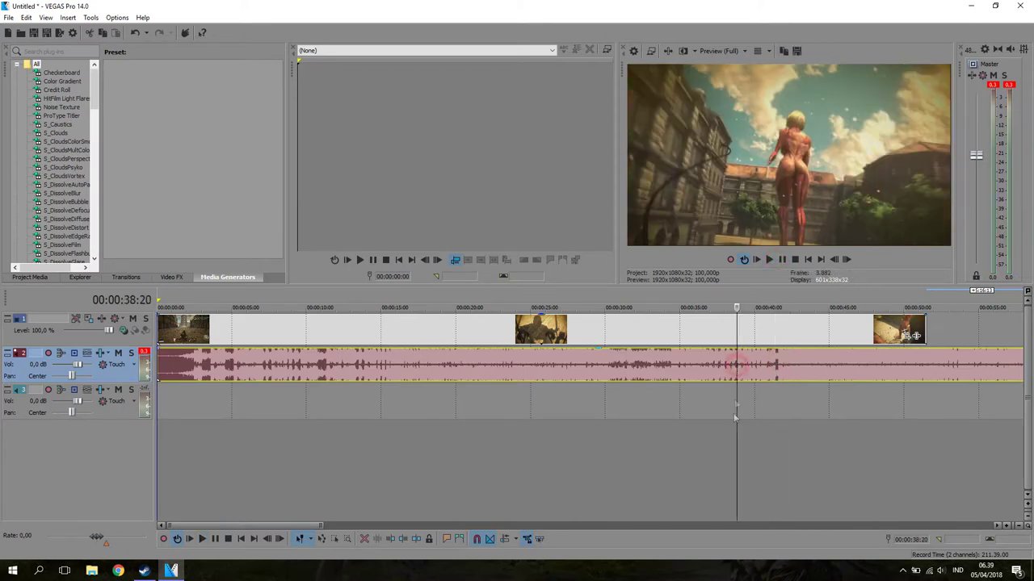
{"action": "left_click", "coordinate": [390, 539]}
{"action": "left_click", "coordinate": [908, 363]}
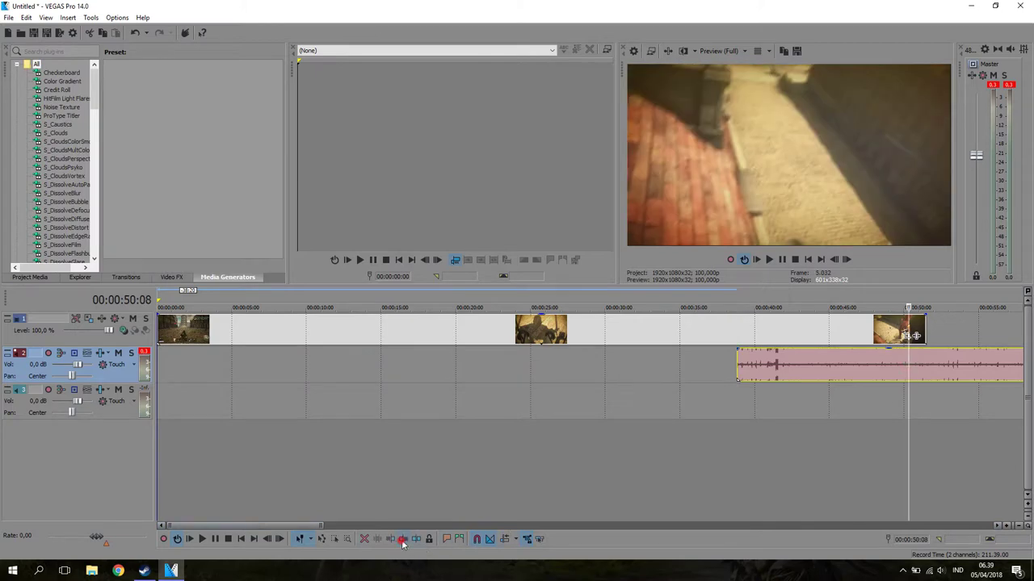
{"action": "left_click_drag", "start_coordinate": [897, 370], "coordinate": [319, 371]}
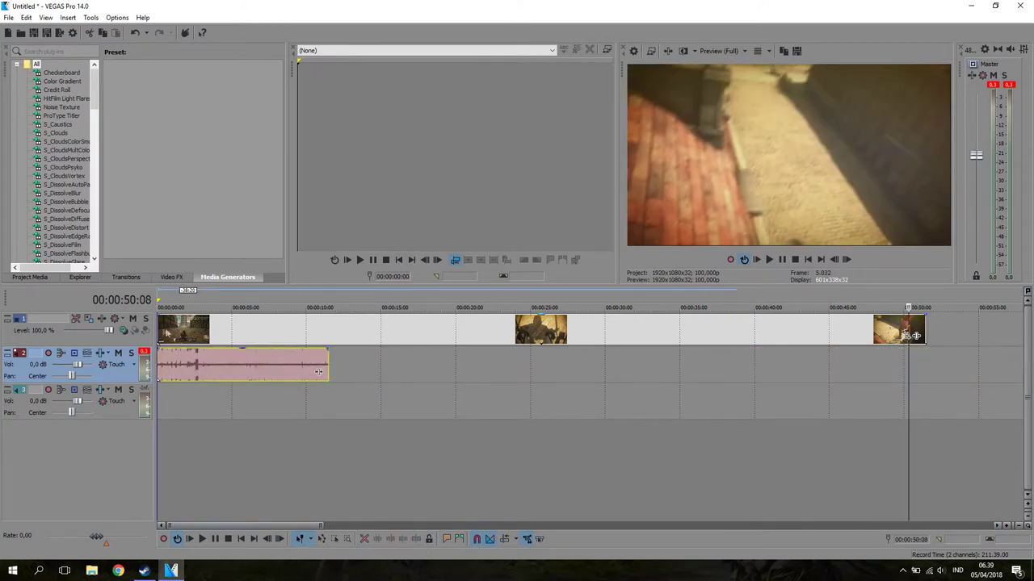
- Try splitting the gameplay video at 00:00:02:19 and undo the split
{"action": "left_click", "coordinate": [161, 331]}
{"action": "scroll", "coordinate": [293, 345], "scroll_direction": "up", "scroll_amount": 4}
{"action": "left_click", "coordinate": [268, 333]}
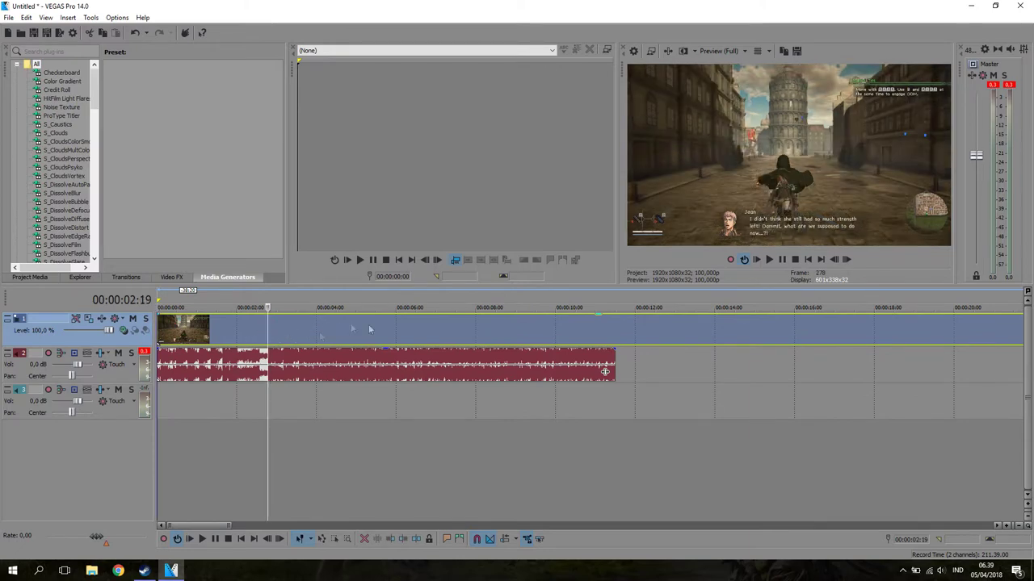
{"action": "key", "text": "s"}
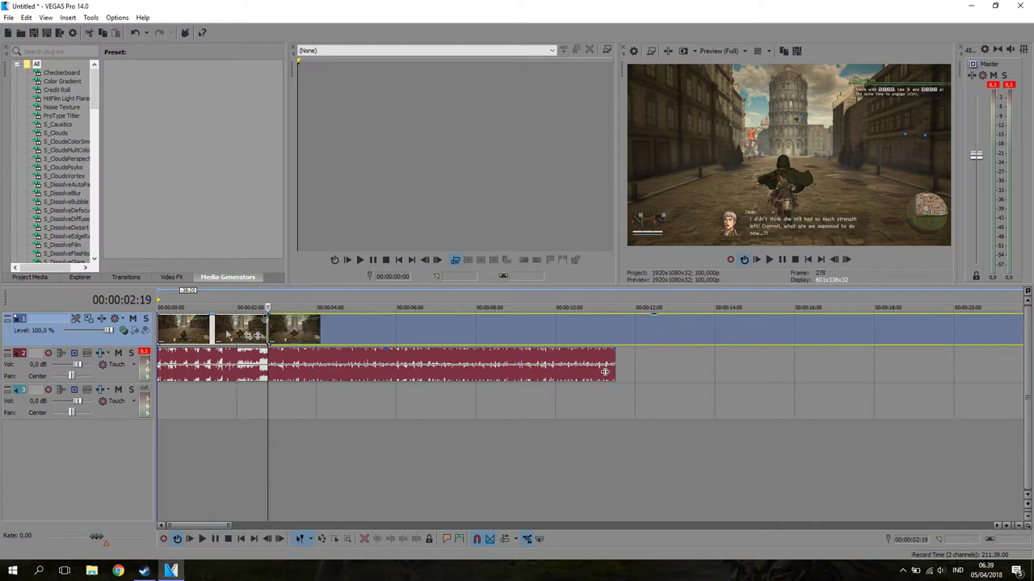
{"action": "left_click", "coordinate": [288, 329]}
{"action": "left_click", "coordinate": [294, 329]}
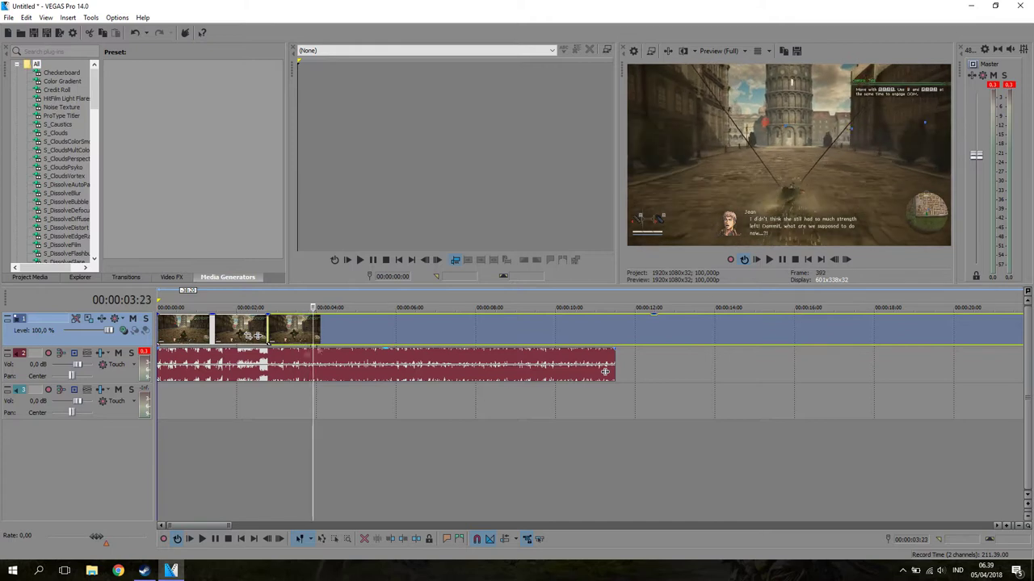
{"action": "key", "text": "Delete"}
{"action": "key", "text": "ctrl+z"}
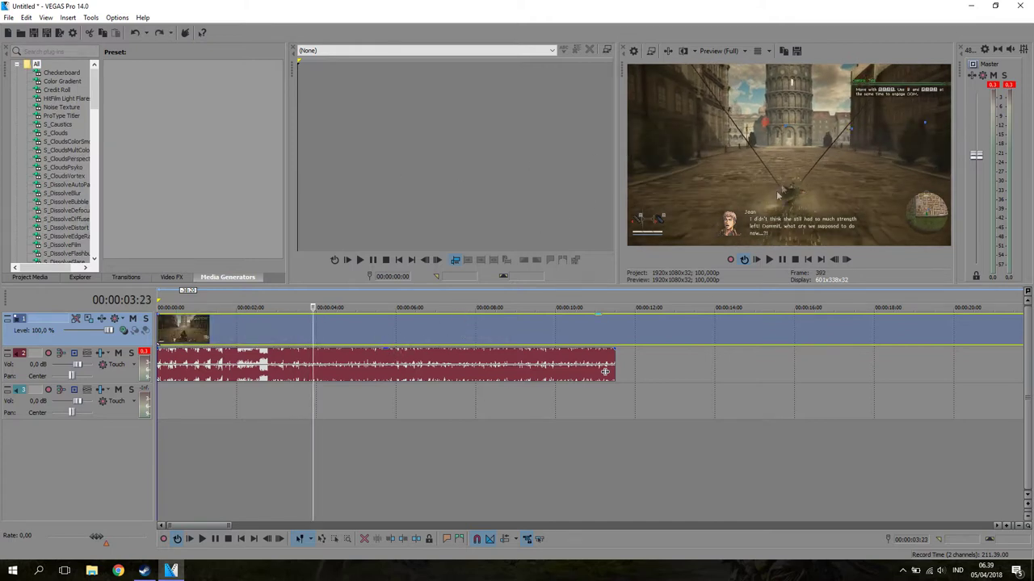
- Split the gameplay video at 00:00:03:03 and delete the part before the cut
{"action": "left_click", "coordinate": [267, 323]}
{"action": "left_click", "coordinate": [253, 319]}
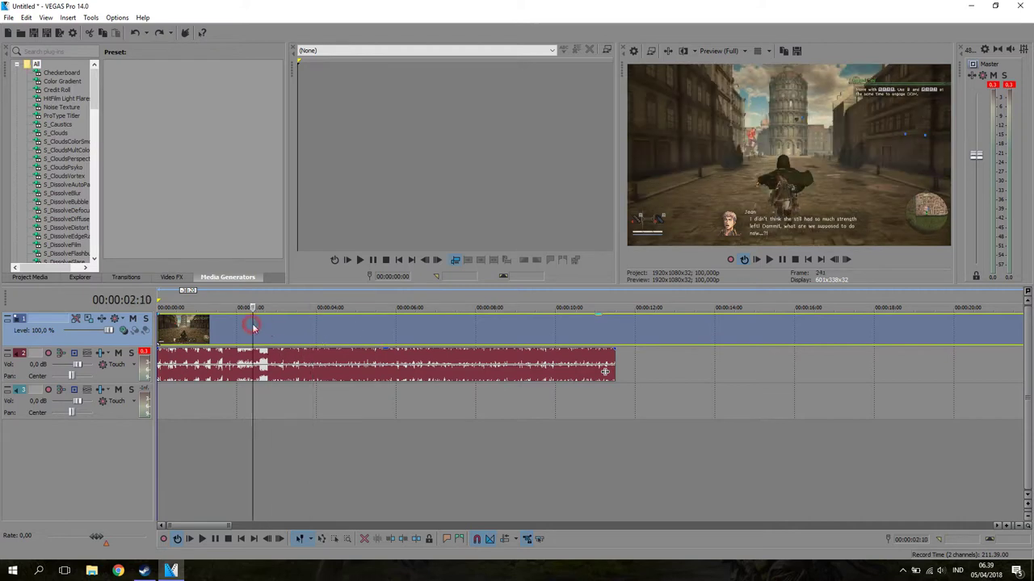
{"action": "key", "text": "Right"}
{"action": "key", "text": "Right"}
{"action": "key", "text": "Right"}
{"action": "key", "text": "Right"}
{"action": "key", "text": "Right"}
{"action": "key", "text": "Right"}
{"action": "key", "text": "Right"}
{"action": "key", "text": "Right"}
{"action": "key", "text": "Right"}
{"action": "key", "text": "Right"}
{"action": "key", "text": "Right"}
{"action": "key", "text": "Right"}
{"action": "key", "text": "Right"}
{"action": "key", "text": "Right"}
{"action": "key", "text": "Right"}
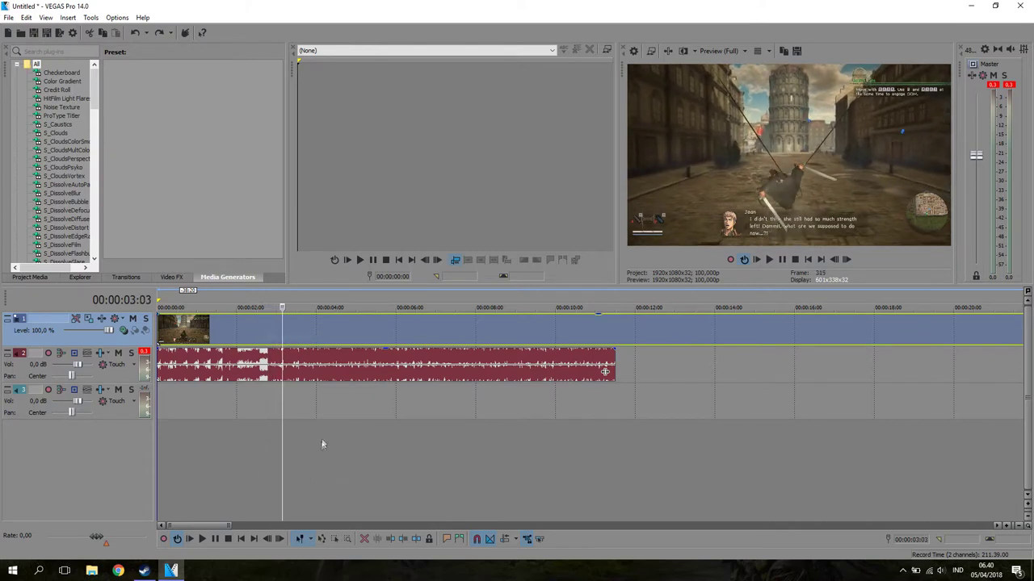
{"action": "key", "text": "s"}
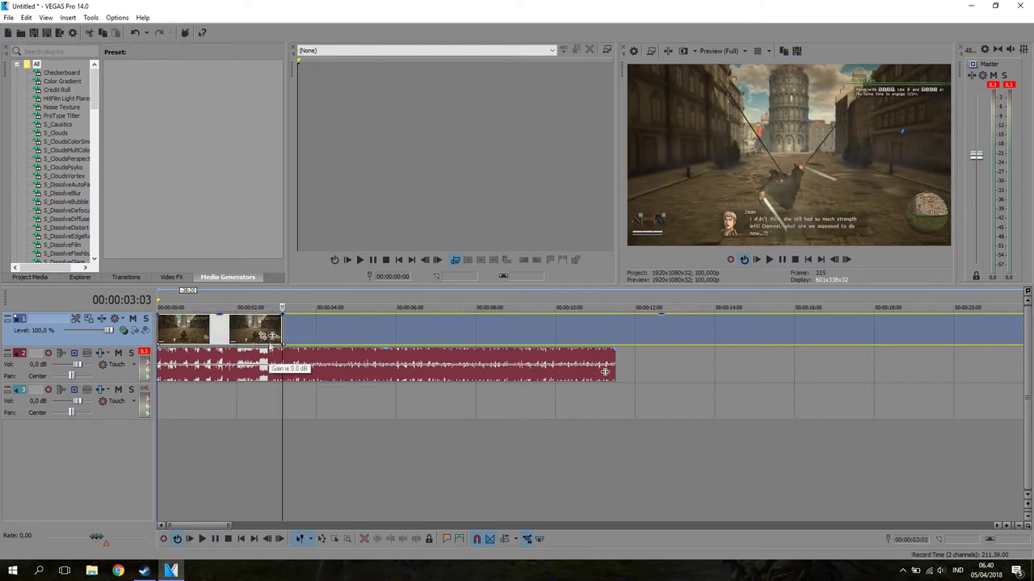
{"action": "left_click", "coordinate": [226, 330]}
{"action": "key", "text": "Delete"}
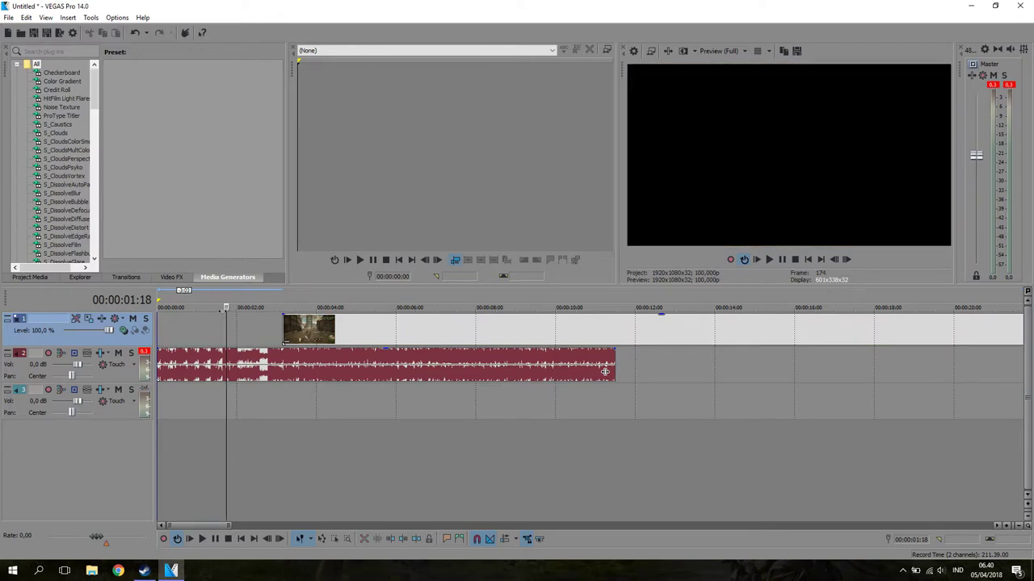
- Move the remaining gameplay video to start at 00:00:02:19 and extend its beginning back to the timeline start
{"action": "mouse_move", "coordinate": [319, 342]}
{"action": "left_mouse_down"}
{"action": "mouse_move", "coordinate": [268, 341]}
{"action": "mouse_move", "coordinate": [305, 341]}
{"action": "left_mouse_up"}
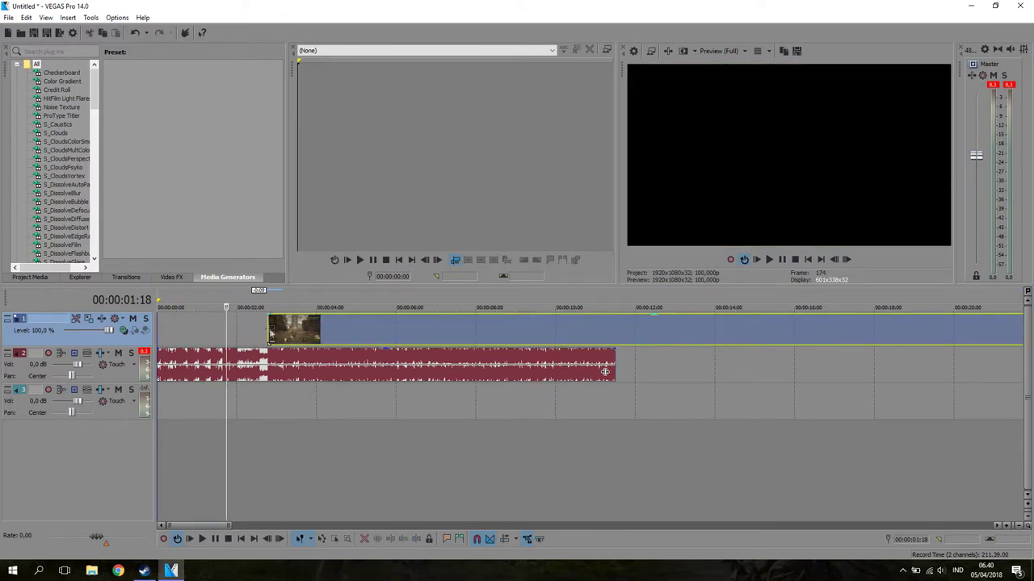
{"action": "left_click_drag", "start_coordinate": [269, 328], "coordinate": [159, 329]}
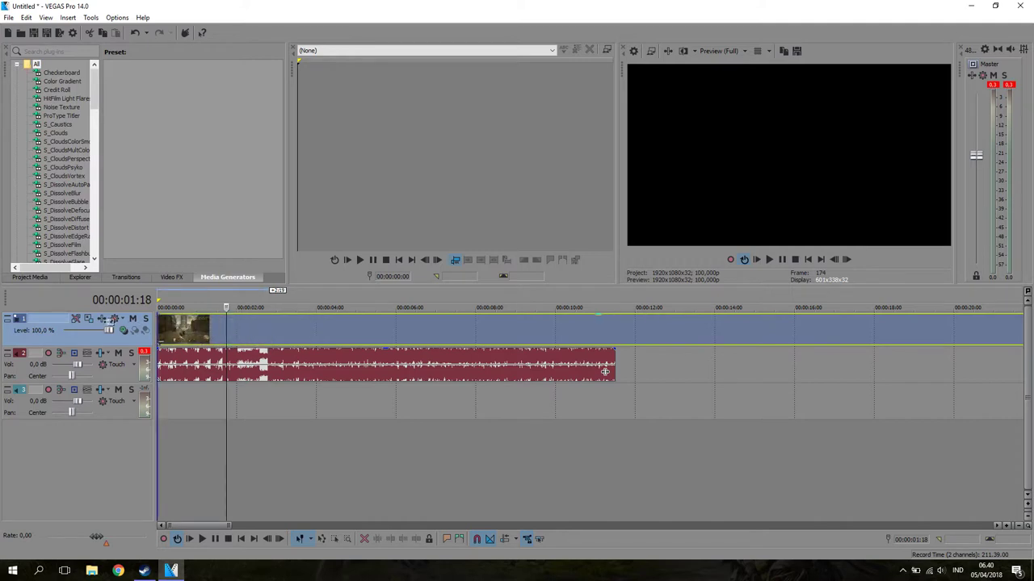
- Place the playhead at 00:00:02:19 and insert six empty video tracks above the gameplay video
{"action": "left_click", "coordinate": [268, 337]}
{"action": "right_click", "coordinate": [95, 346]}
{"action": "left_click", "coordinate": [113, 350]}
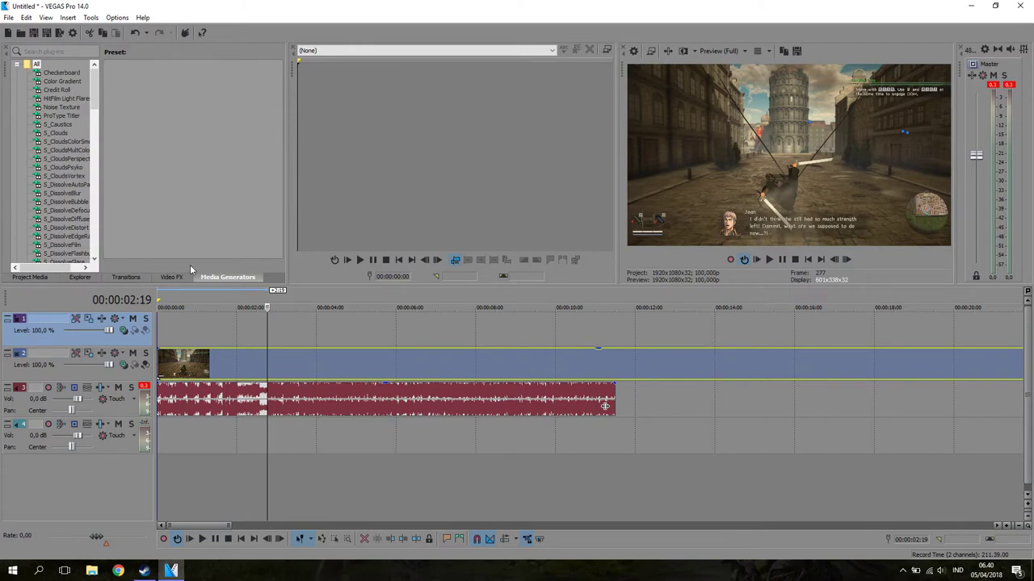
{"action": "right_click", "coordinate": [70, 343]}
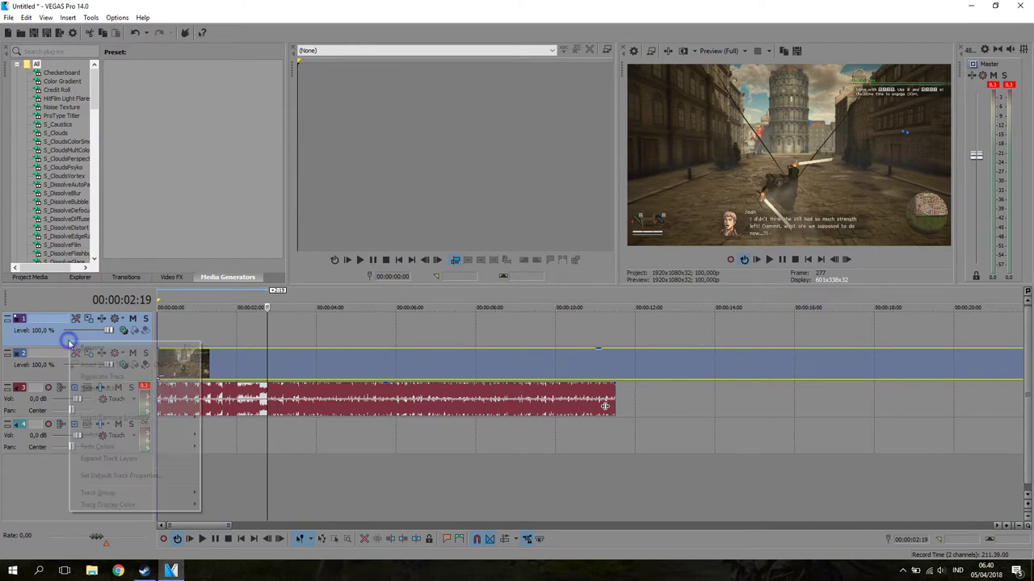
{"action": "left_click", "coordinate": [138, 366]}
{"action": "right_click", "coordinate": [81, 342]}
{"action": "left_click", "coordinate": [109, 363]}
{"action": "right_click", "coordinate": [108, 340]}
{"action": "left_click", "coordinate": [129, 364]}
{"action": "right_click", "coordinate": [111, 342]}
{"action": "left_click", "coordinate": [132, 363]}
{"action": "right_click", "coordinate": [106, 340]}
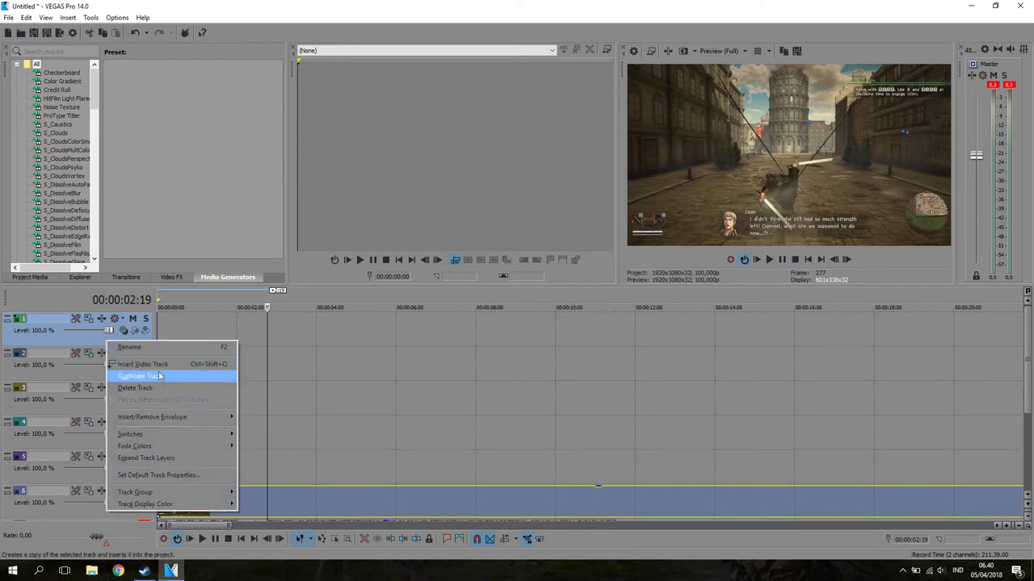
{"action": "left_click", "coordinate": [141, 364]}
- Import the blue, green, orange, yellow, red and purple images from the Thumbnail folder, one per empty track, starting at 00:00:02:19
{"action": "left_click", "coordinate": [20, 33]}
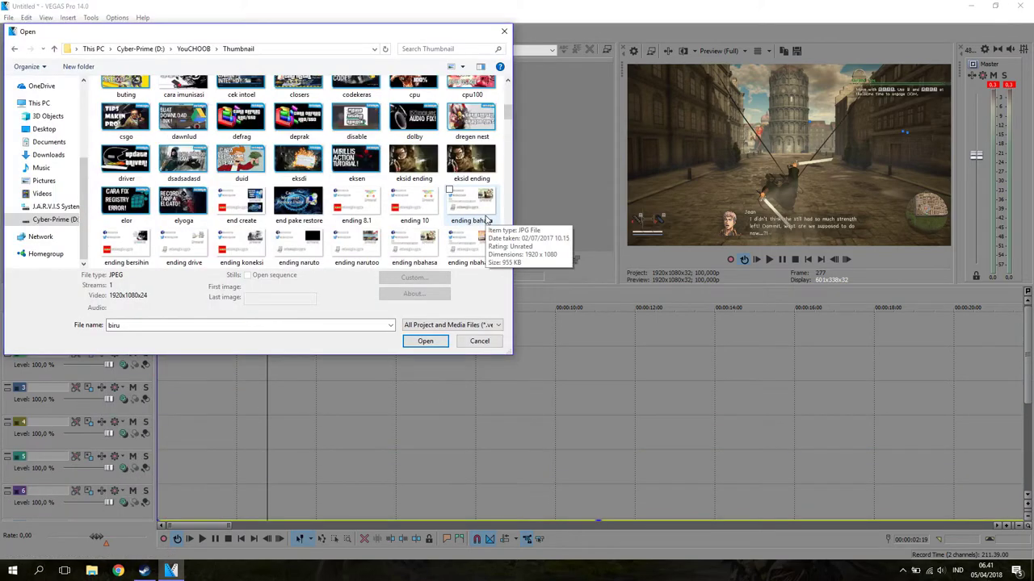
{"action": "scroll", "coordinate": [485, 214], "scroll_direction": "down", "scroll_amount": 2}
{"action": "left_click", "coordinate": [218, 210]}
{"action": "scroll", "coordinate": [402, 197], "scroll_direction": "down", "scroll_amount": 5}
{"action": "left_click", "coordinate": [220, 213]}
{"action": "scroll", "coordinate": [448, 212], "scroll_direction": "down", "scroll_amount": 4}
{"action": "left_click", "coordinate": [275, 126]}
{"action": "scroll", "coordinate": [453, 226], "scroll_direction": "down", "scroll_amount": 5}
{"action": "scroll", "coordinate": [474, 244], "scroll_direction": "down", "scroll_amount": 8}
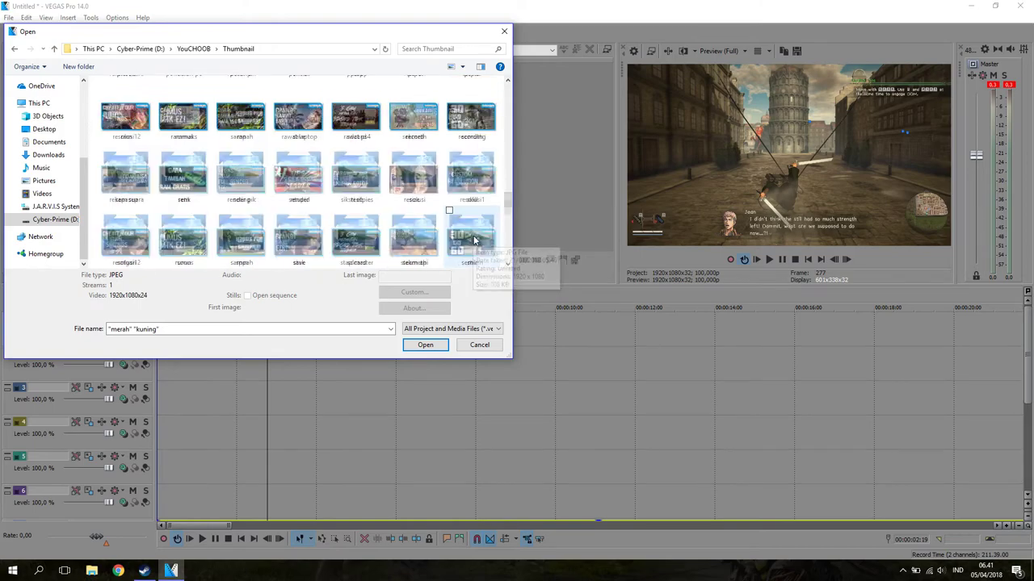
{"action": "left_click", "coordinate": [218, 210]}
{"action": "scroll", "coordinate": [388, 194], "scroll_direction": "down", "scroll_amount": 2}
{"action": "left_click_drag", "start_coordinate": [508, 256], "coordinate": [517, 92]}
{"action": "left_click", "coordinate": [472, 178], "text": "ctrl"}
{"action": "left_click", "coordinate": [241, 133], "text": "ctrl"}
{"action": "left_click", "coordinate": [391, 172]}
{"action": "left_click", "coordinate": [425, 344]}
{"action": "left_click_drag", "start_coordinate": [209, 472], "coordinate": [206, 471]}
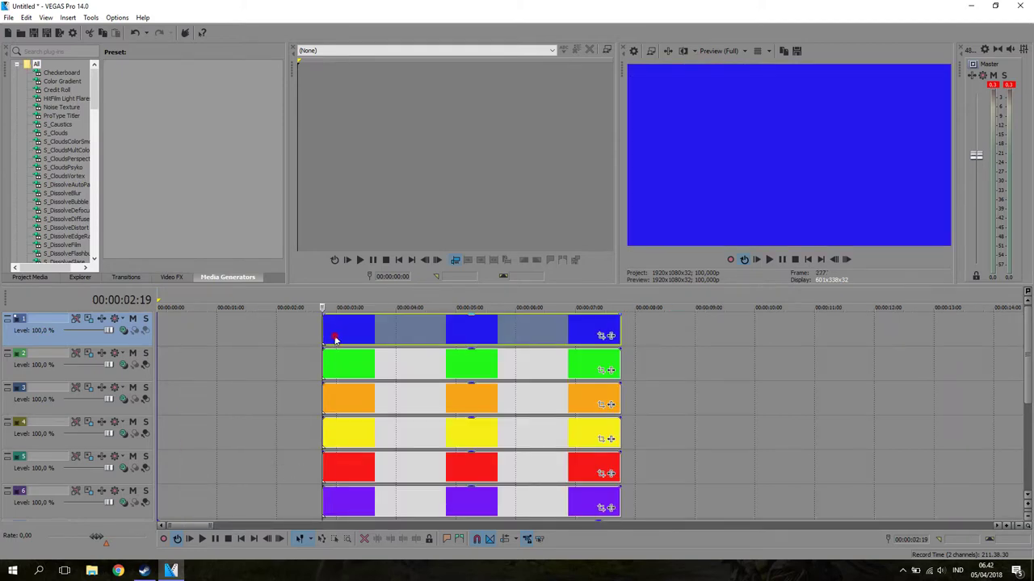
- Select all six stacked colour images and trim their ends at 00:00:02:24
{"action": "left_click", "coordinate": [335, 339]}
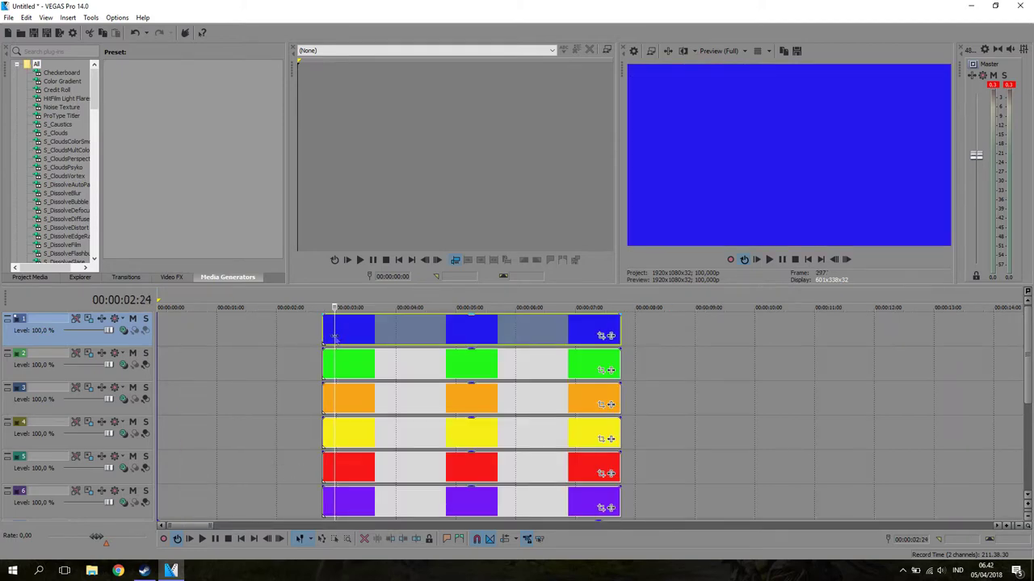
{"action": "scroll", "coordinate": [418, 489], "scroll_direction": "up", "scroll_amount": 5}
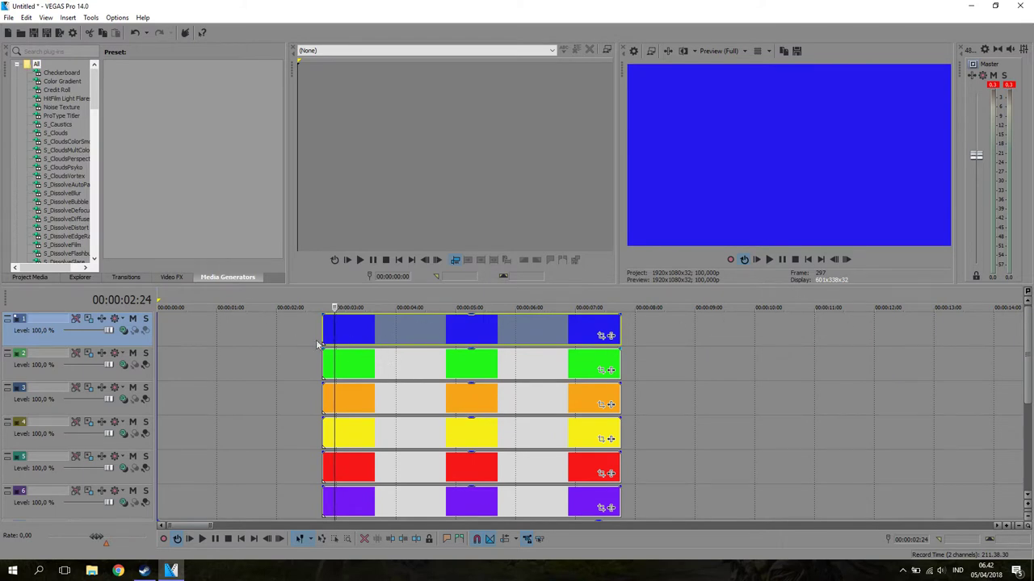
{"action": "scroll", "coordinate": [484, 368], "scroll_direction": "up", "scroll_amount": 5}
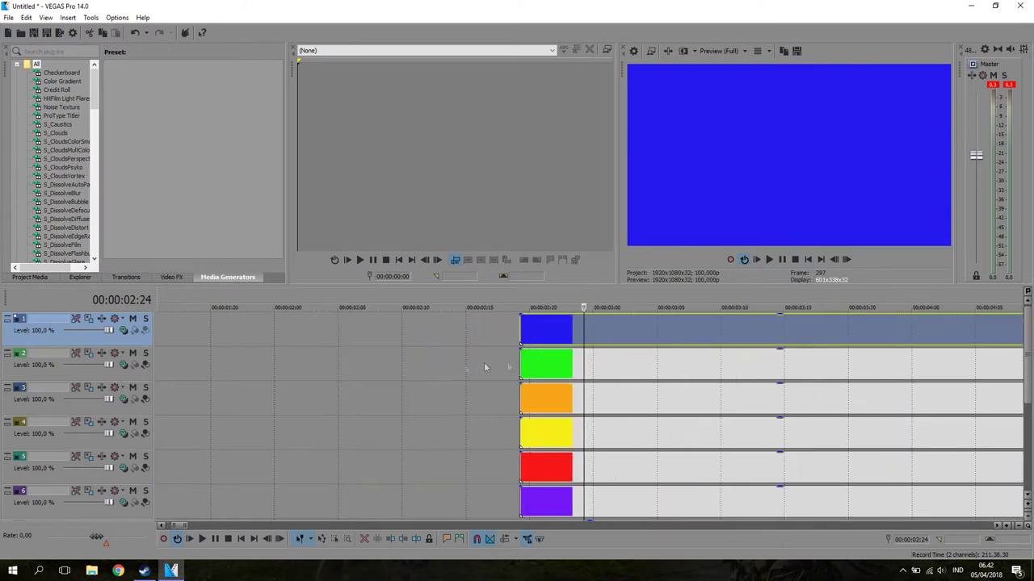
{"action": "left_click", "coordinate": [578, 371], "text": "ctrl"}
{"action": "left_click", "coordinate": [583, 400], "text": "ctrl"}
{"action": "left_click", "coordinate": [583, 434], "text": "ctrl"}
{"action": "left_click", "coordinate": [575, 470], "text": "ctrl"}
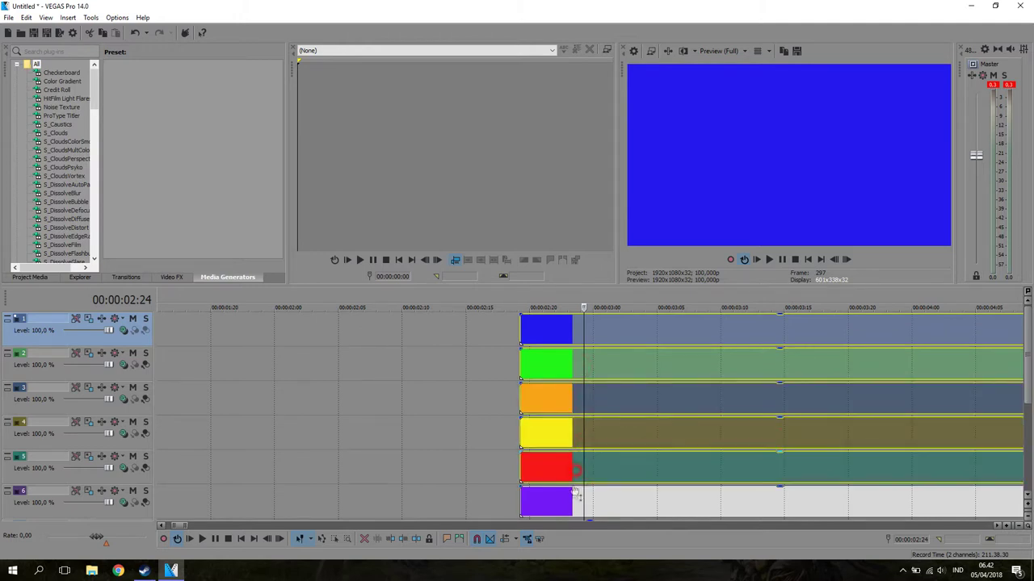
{"action": "left_click", "coordinate": [576, 494], "text": "ctrl"}
{"action": "scroll", "coordinate": [576, 495], "scroll_direction": "down", "scroll_amount": 4}
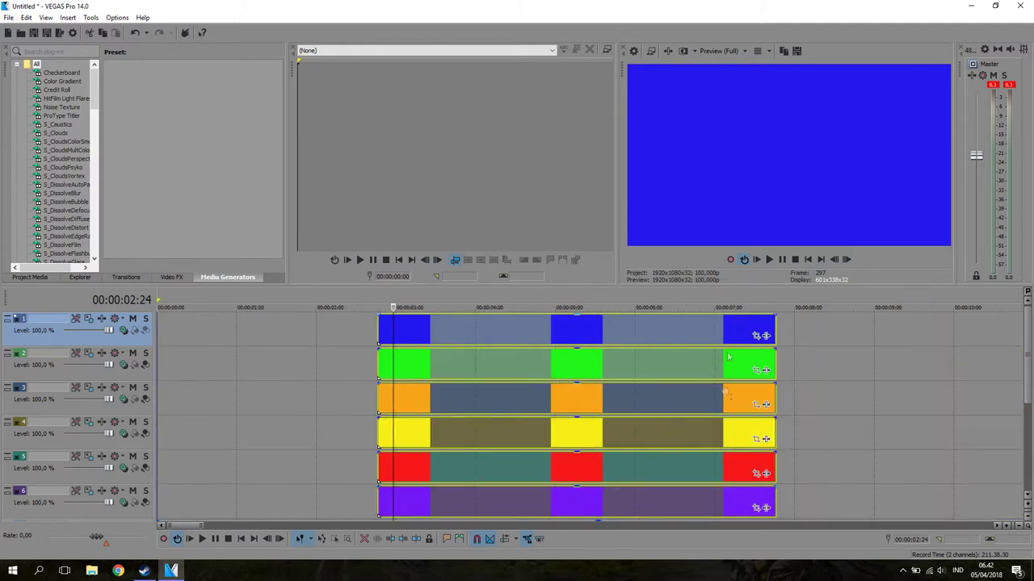
{"action": "left_click", "coordinate": [404, 539]}
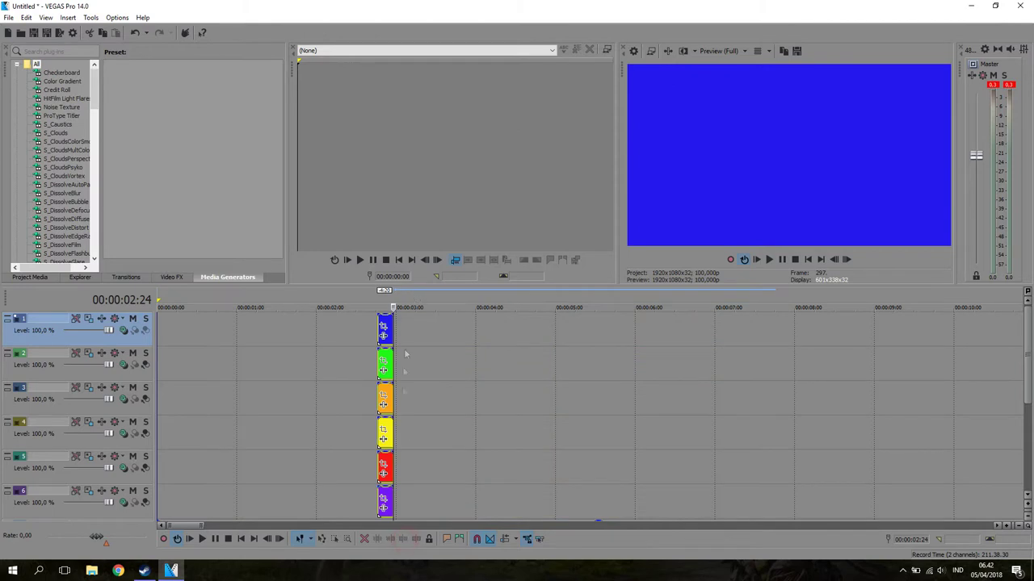
- Try to move the six trimmed colour images together down the tracks to start at 00:00:02:24
{"action": "scroll", "coordinate": [372, 363], "scroll_direction": "up", "scroll_amount": 2}
{"action": "scroll", "coordinate": [466, 337], "scroll_direction": "down", "scroll_amount": 2}
{"action": "scroll", "coordinate": [466, 342], "scroll_direction": "down", "scroll_amount": 6}
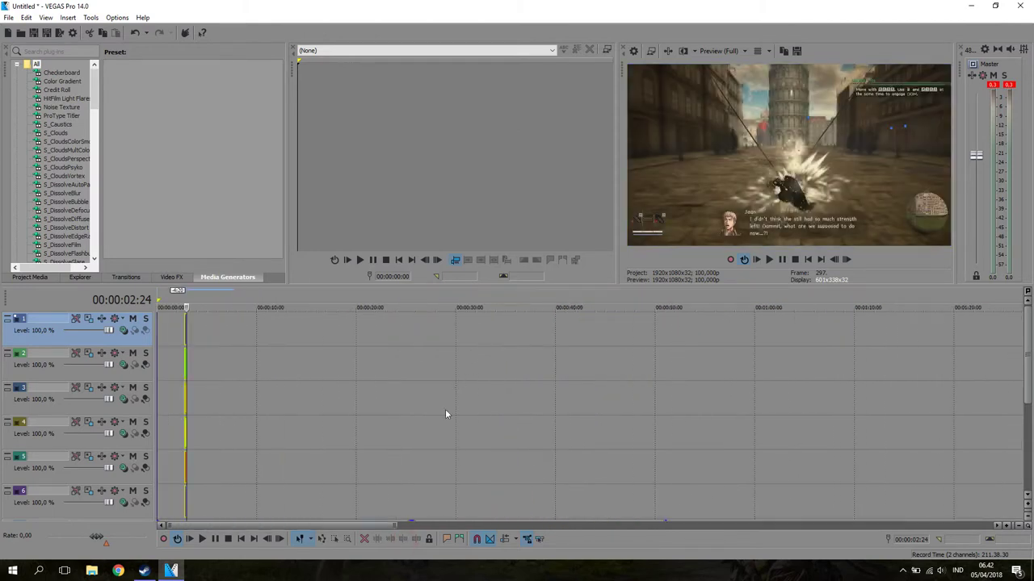
{"action": "scroll", "coordinate": [565, 412], "scroll_direction": "down", "scroll_amount": 2}
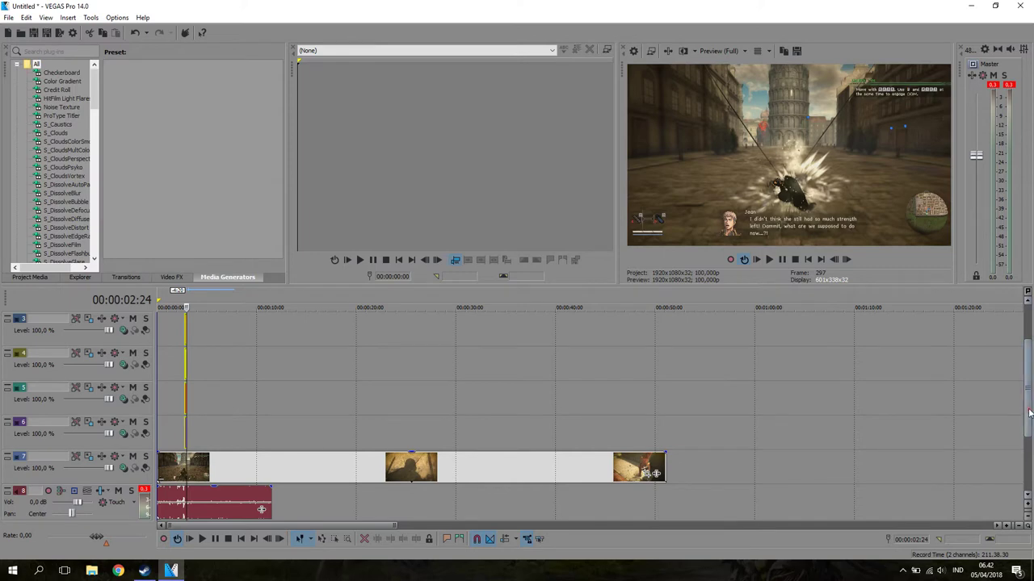
{"action": "scroll", "coordinate": [1028, 412], "scroll_direction": "up", "scroll_amount": 2}
{"action": "scroll", "coordinate": [229, 328], "scroll_direction": "up", "scroll_amount": 10}
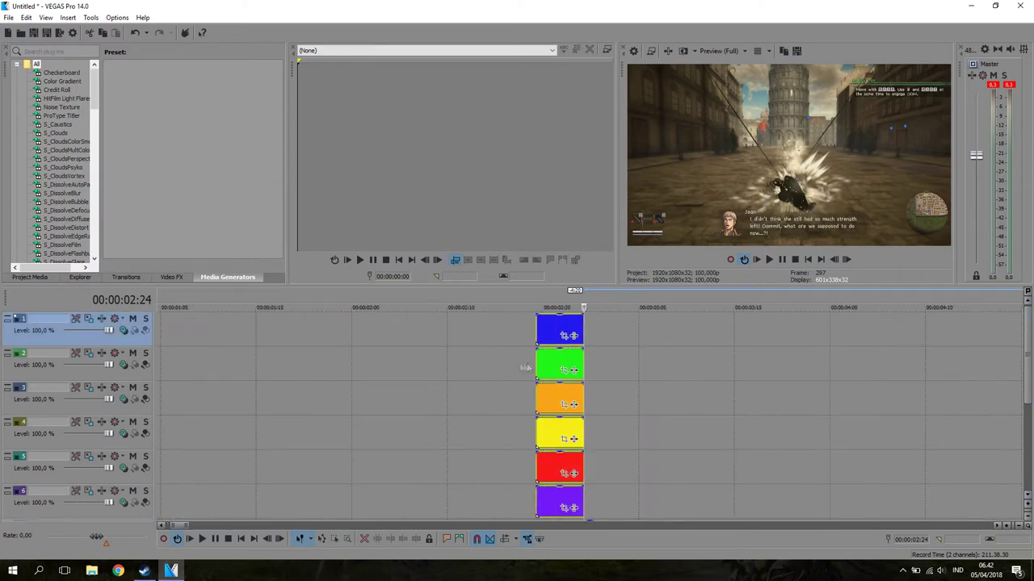
{"action": "left_click_drag", "start_coordinate": [563, 337], "coordinate": [600, 480]}
{"action": "scroll", "coordinate": [599, 480], "scroll_direction": "down", "scroll_amount": 4}
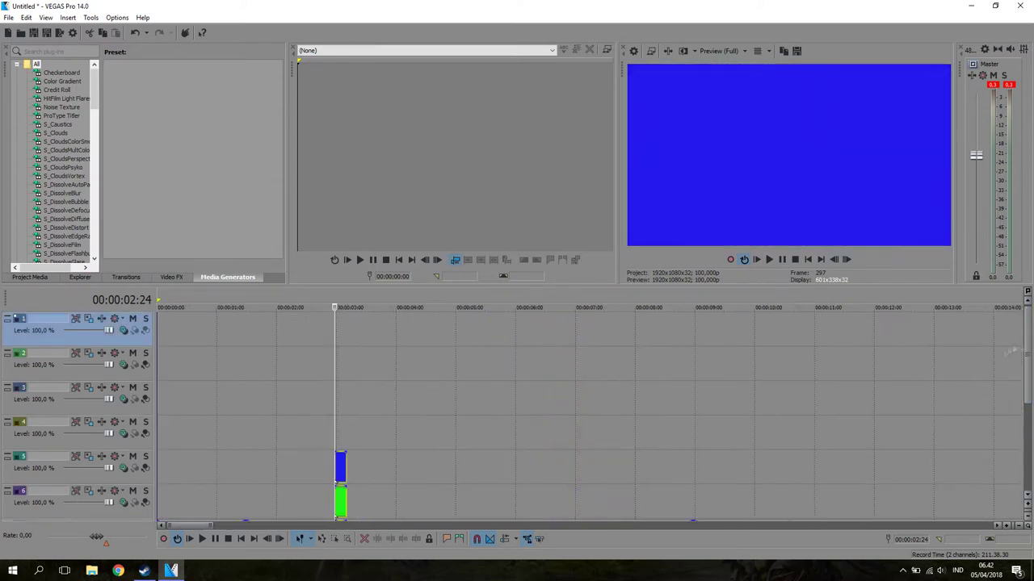
{"action": "scroll", "coordinate": [342, 404], "scroll_direction": "down", "scroll_amount": 4}
{"action": "left_click_drag", "start_coordinate": [343, 404], "coordinate": [214, 330]}
- Line up the purple, blue, red, yellow, orange and green images end to end on track 6 from 00:00:02:19
{"action": "scroll", "coordinate": [359, 367], "scroll_direction": "down", "scroll_amount": 3}
{"action": "scroll", "coordinate": [225, 366], "scroll_direction": "up", "scroll_amount": 2}
{"action": "left_click", "coordinate": [213, 329]}
{"action": "scroll", "coordinate": [214, 329], "scroll_direction": "up", "scroll_amount": 8}
{"action": "left_click_drag", "start_coordinate": [623, 331], "coordinate": [687, 504]}
{"action": "left_click_drag", "start_coordinate": [624, 470], "coordinate": [750, 505]}
{"action": "left_click_drag", "start_coordinate": [623, 435], "coordinate": [814, 504]}
{"action": "left_click_drag", "start_coordinate": [623, 401], "coordinate": [878, 504]}
{"action": "key", "text": "ctrl+shift+z"}
{"action": "scroll", "coordinate": [589, 415], "scroll_direction": "down", "scroll_amount": 4}
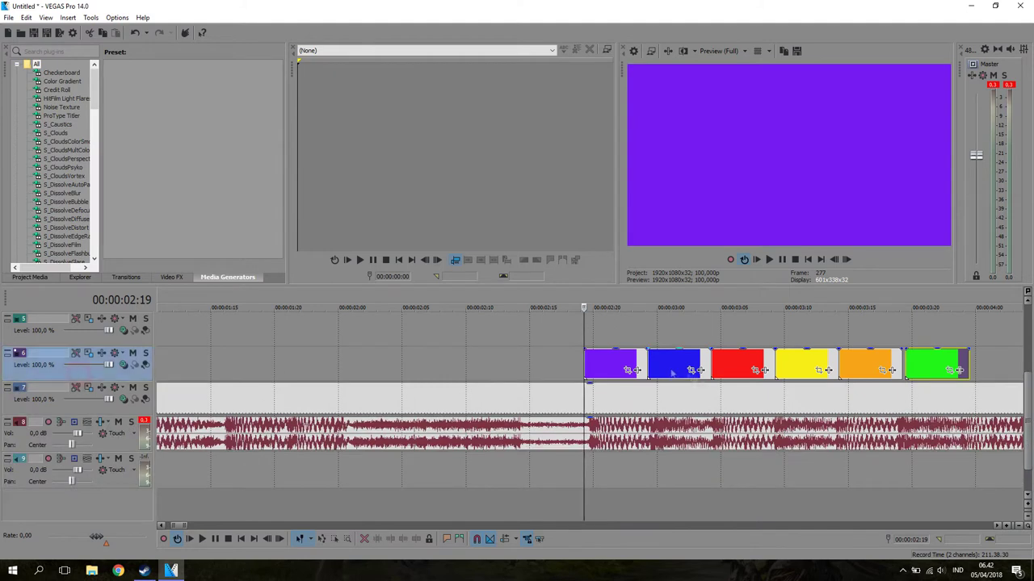
- Select all six colour images on track 6 and lower their opacity so the gameplay shows through
{"action": "left_click", "coordinate": [925, 366]}
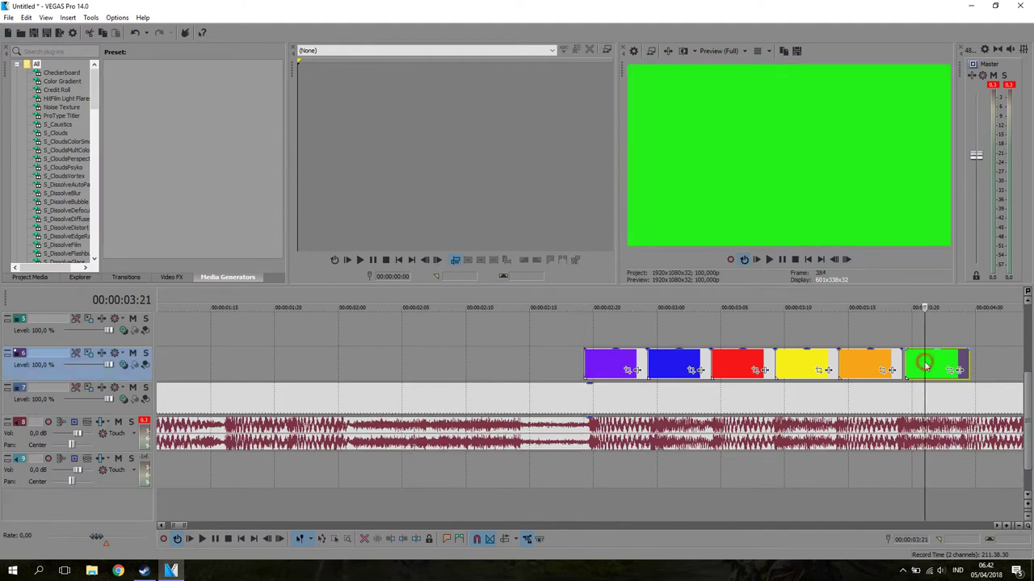
{"action": "right_click", "coordinate": [607, 369]}
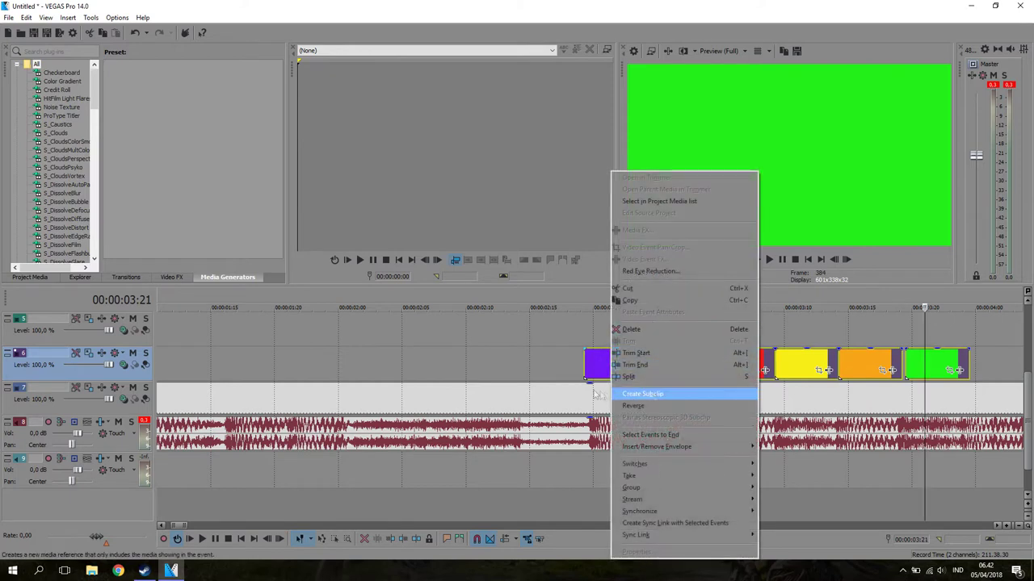
{"action": "left_click", "coordinate": [807, 353]}
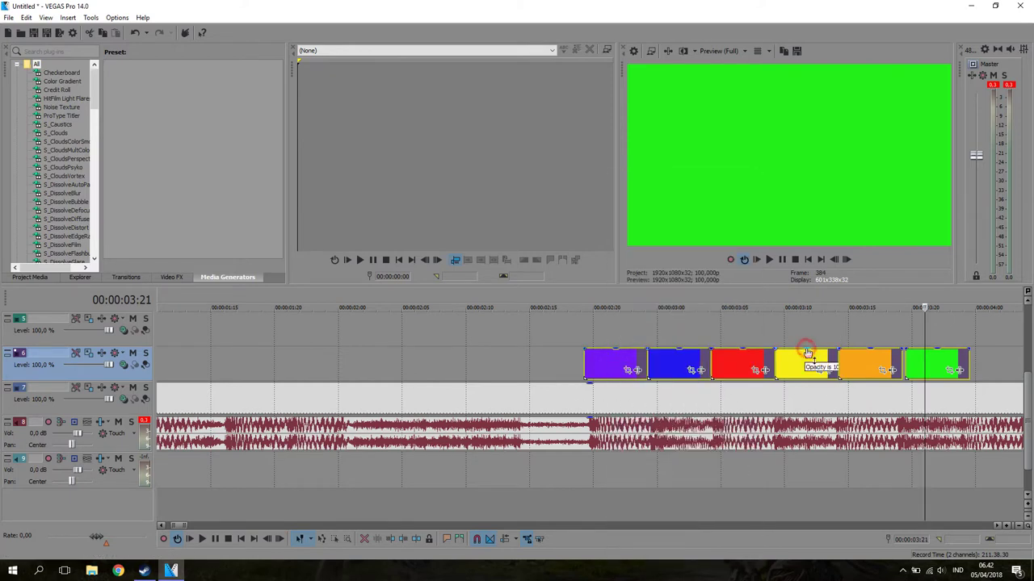
{"action": "left_click_drag", "start_coordinate": [806, 353], "coordinate": [822, 376]}
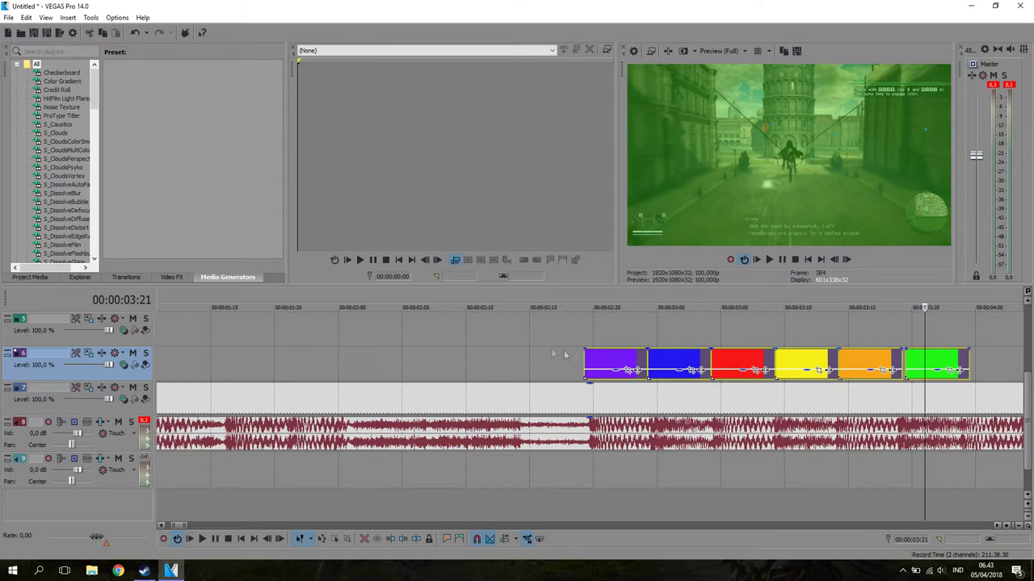
- Split the gameplay video at 00:00:02:19, where the colour sequence starts
{"action": "left_click", "coordinate": [578, 372]}
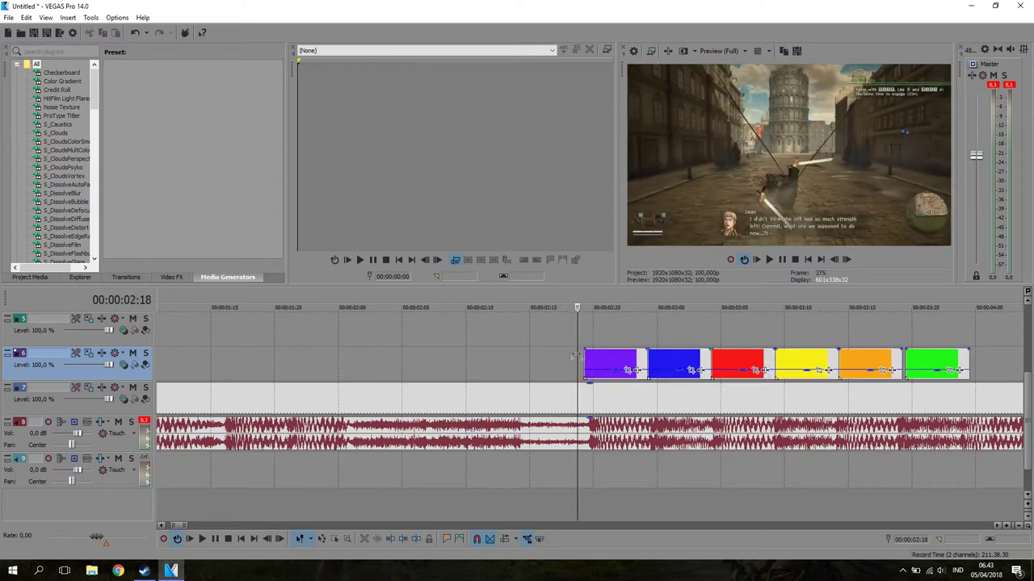
{"action": "left_click", "coordinate": [584, 401]}
{"action": "left_click", "coordinate": [590, 398]}
{"action": "left_click", "coordinate": [584, 398]}
{"action": "key", "text": "s"}
- Reorder the colour images on track 6 to red, orange, yellow, green, blue and purple, end to end
{"action": "left_click_drag", "start_coordinate": [614, 364], "coordinate": [966, 365]}
{"action": "left_click_drag", "start_coordinate": [727, 365], "coordinate": [612, 365]}
{"action": "mouse_move", "coordinate": [872, 365]}
{"action": "left_mouse_down"}
{"action": "mouse_move", "coordinate": [724, 364]}
{"action": "mouse_move", "coordinate": [874, 364]}
{"action": "left_mouse_up"}
{"action": "left_click_drag", "start_coordinate": [719, 364], "coordinate": [670, 364]}
{"action": "left_click_drag", "start_coordinate": [594, 365], "coordinate": [600, 365]}
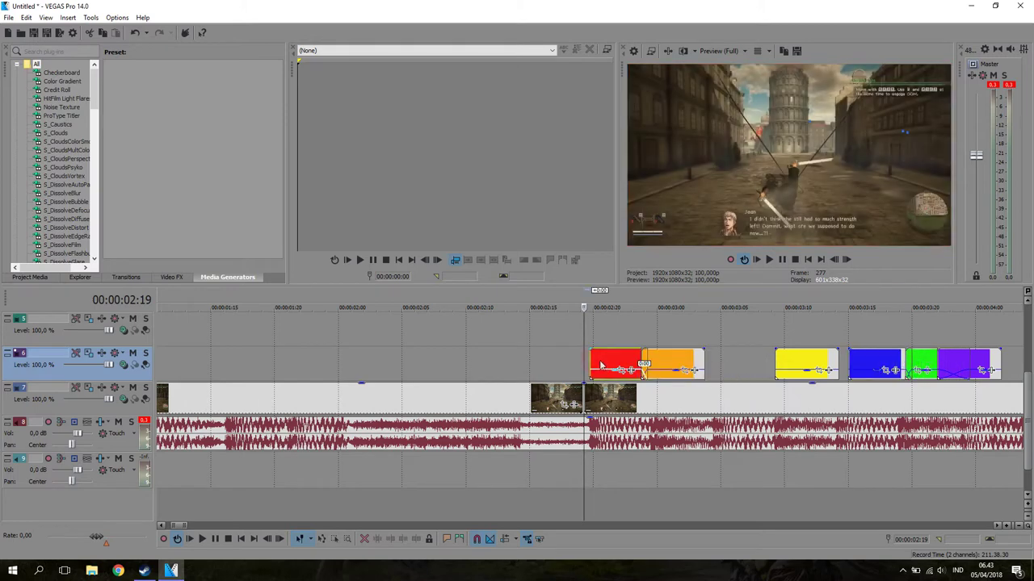
{"action": "key", "text": "ctrl+z"}
{"action": "left_click_drag", "start_coordinate": [802, 363], "coordinate": [795, 362]}
{"action": "left_click_drag", "start_coordinate": [871, 363], "coordinate": [862, 362]}
{"action": "left_click_drag", "start_coordinate": [960, 362], "coordinate": [926, 361]}
- Select the six-colour sequence and repeat it along track 6 until it runs past the end of the audio
{"action": "left_click", "coordinate": [605, 360], "text": "shift"}
{"action": "scroll", "coordinate": [906, 354], "scroll_direction": "down", "scroll_amount": 5}
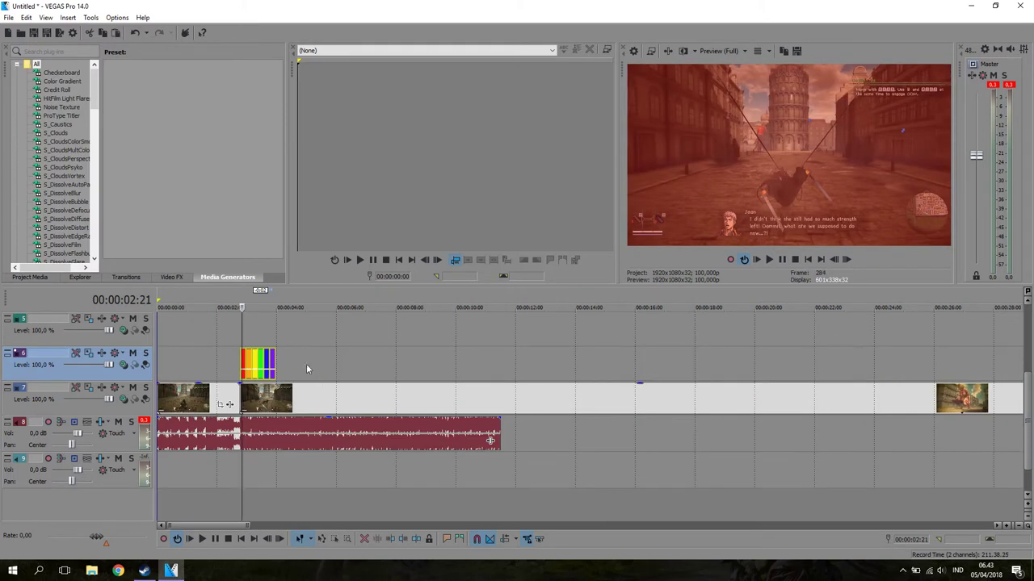
{"action": "left_click_drag", "start_coordinate": [275, 361], "coordinate": [511, 377]}
- Trim the gameplay video and the colour images at 00:00:11:12, where the audio ends
{"action": "left_click", "coordinate": [500, 406]}
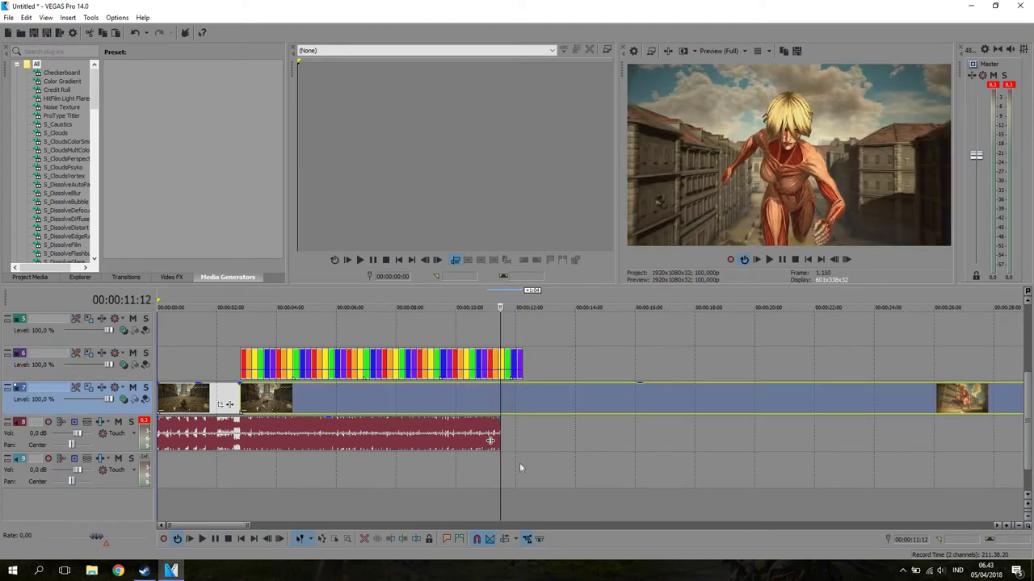
{"action": "scroll", "coordinate": [586, 375], "scroll_direction": "up", "scroll_amount": 8}
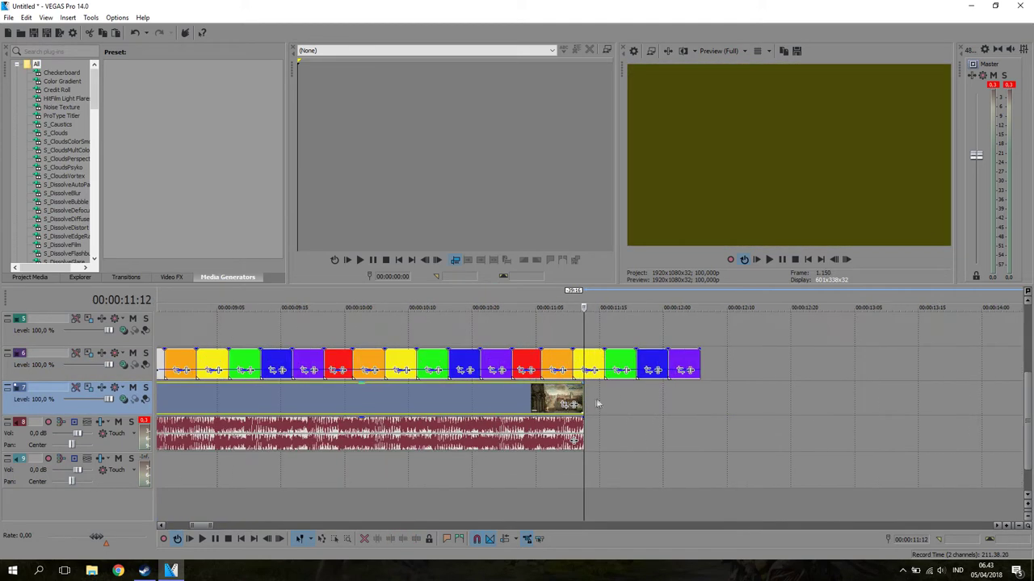
{"action": "left_click", "coordinate": [582, 356]}
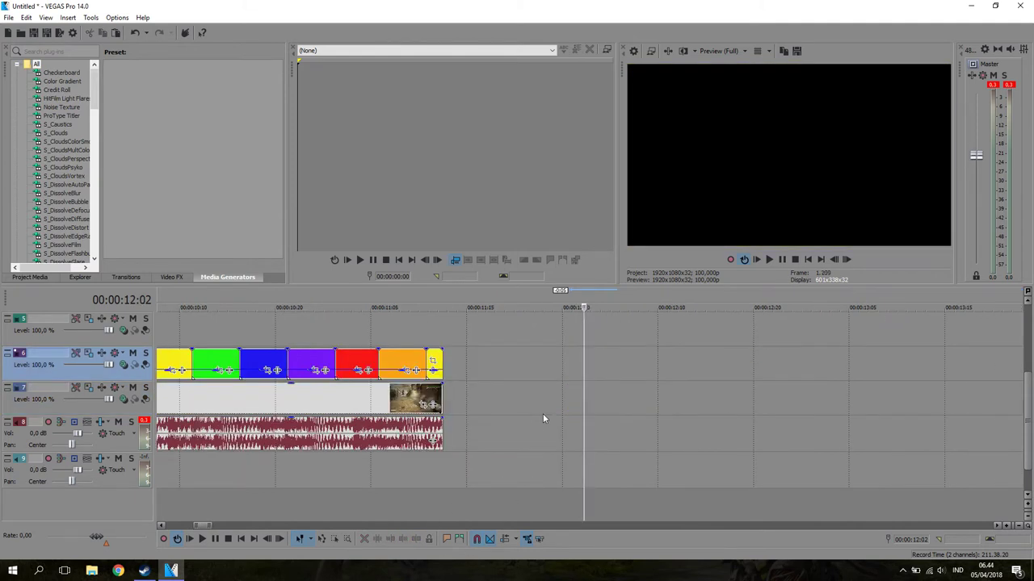
- Play back the whole edit to check the colour effect against the music
{"action": "scroll", "coordinate": [543, 417], "scroll_direction": "down", "scroll_amount": 5}
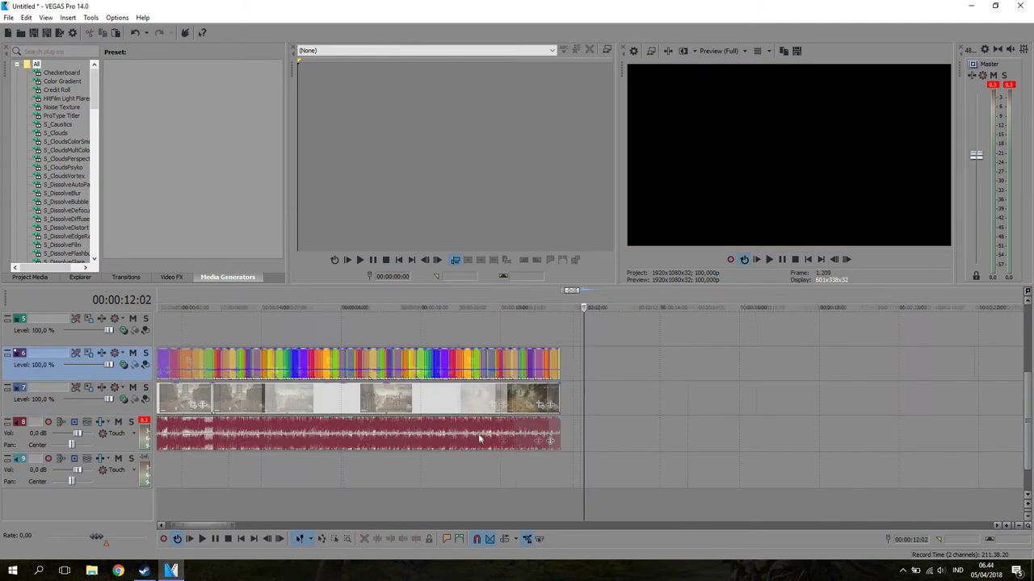
{"action": "scroll", "coordinate": [550, 440], "scroll_direction": "down", "scroll_amount": 3}
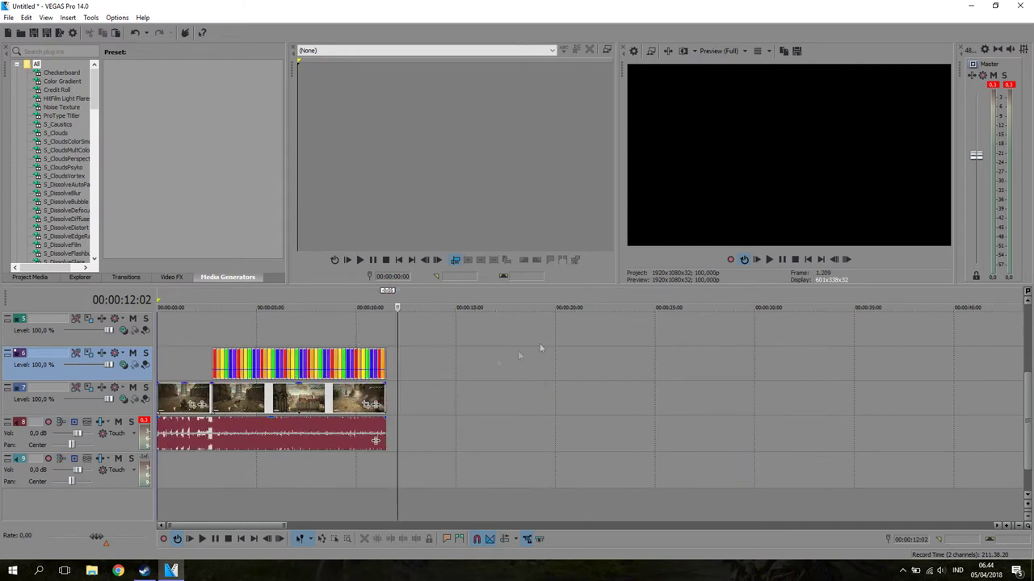
{"action": "left_click", "coordinate": [757, 260]}
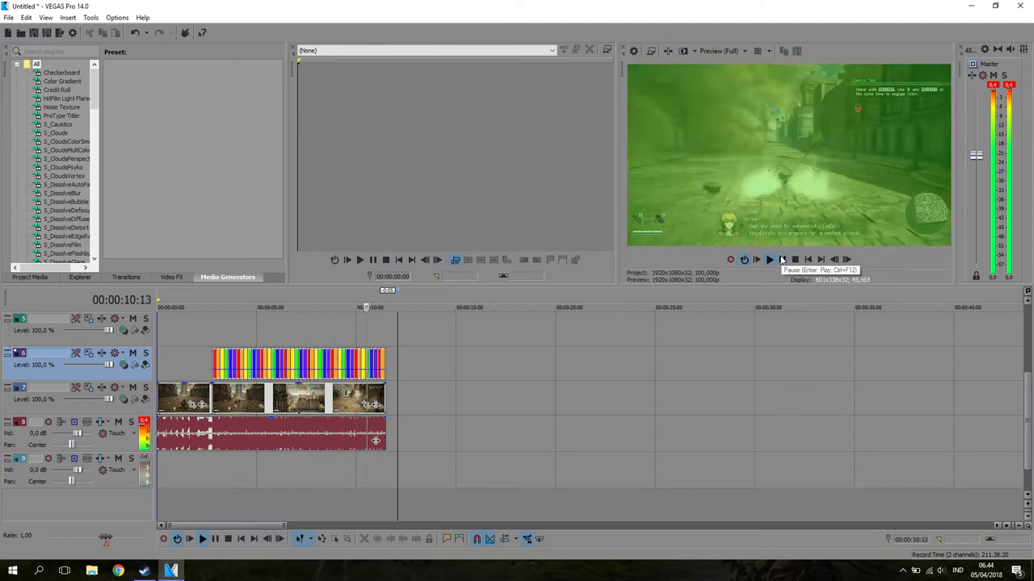
{"action": "left_click", "coordinate": [782, 259]}
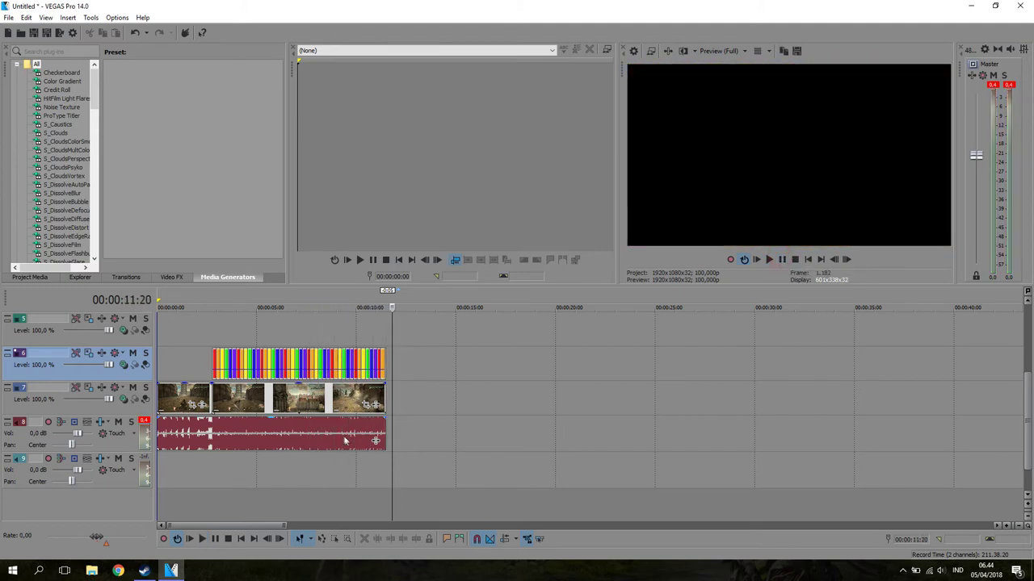
- Spread the first six colour images over tracks 1 to 6 at 00:00:02:19 and delete the remaining copies on track 6
{"action": "left_click", "coordinate": [211, 354]}
{"action": "scroll", "coordinate": [307, 394], "scroll_direction": "up", "scroll_amount": 8}
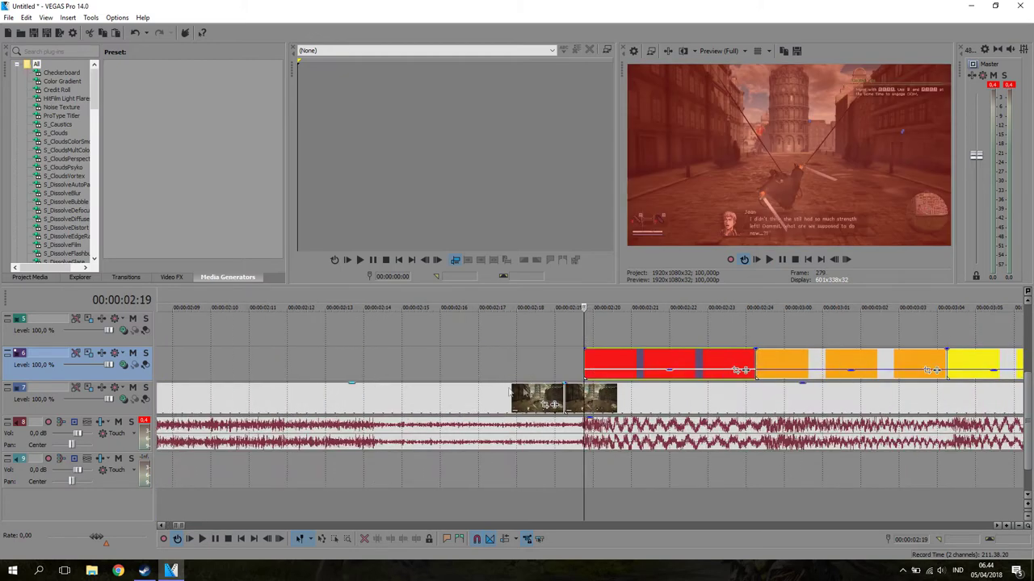
{"action": "left_click_drag", "start_coordinate": [798, 364], "coordinate": [626, 355]}
{"action": "key", "text": "ctrl+z"}
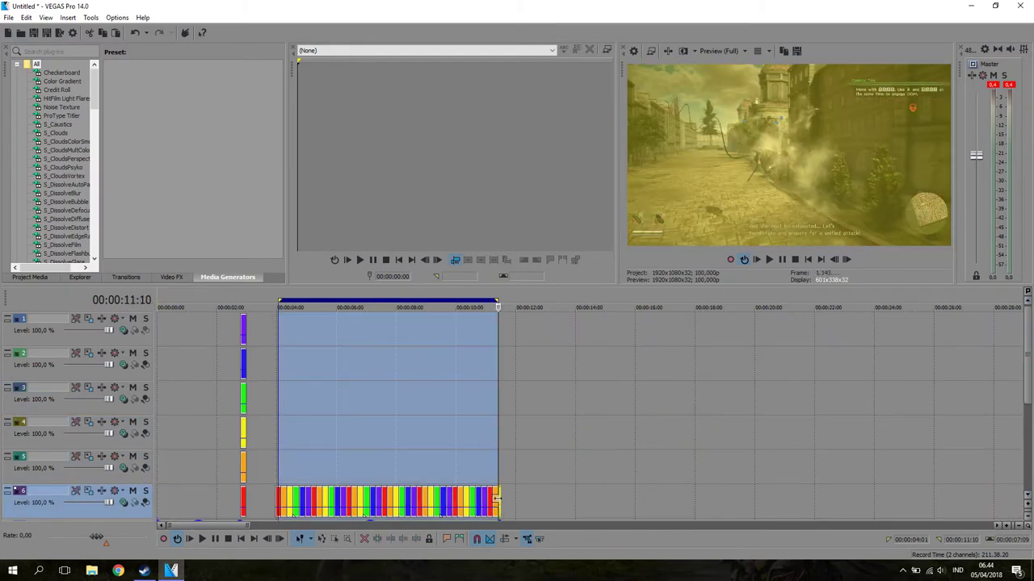
{"action": "scroll", "coordinate": [497, 498], "scroll_direction": "up", "scroll_amount": 4}
{"action": "left_click", "coordinate": [586, 501]}
{"action": "scroll", "coordinate": [586, 500], "scroll_direction": "down", "scroll_amount": 5}
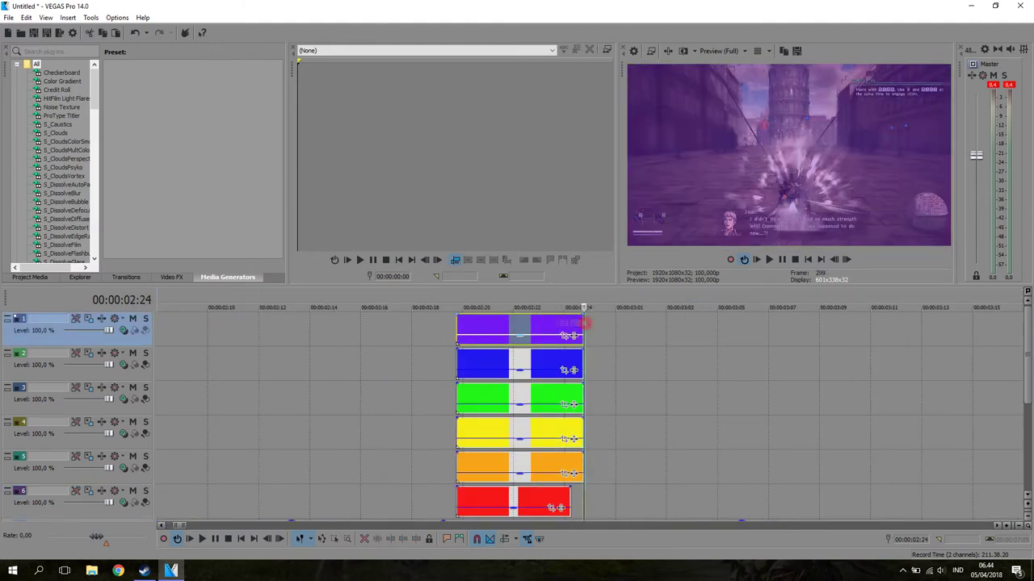
- Shorten the stacked colour images to one equal length, about a third of their current duration
{"action": "mouse_move", "coordinate": [565, 363]}
{"action": "left_mouse_down"}
{"action": "mouse_move", "coordinate": [586, 357]}
{"action": "mouse_move", "coordinate": [501, 359]}
{"action": "left_mouse_up"}
{"action": "left_click_drag", "start_coordinate": [583, 393], "coordinate": [500, 394]}
{"action": "left_click_drag", "start_coordinate": [583, 428], "coordinate": [500, 428]}
{"action": "left_click_drag", "start_coordinate": [583, 462], "coordinate": [499, 462]}
{"action": "left_click_drag", "start_coordinate": [570, 498], "coordinate": [501, 498]}
- Line up the shortened images end to end on track 6 in the order red, orange, yellow, green, blue, purple
{"action": "left_click", "coordinate": [468, 329]}
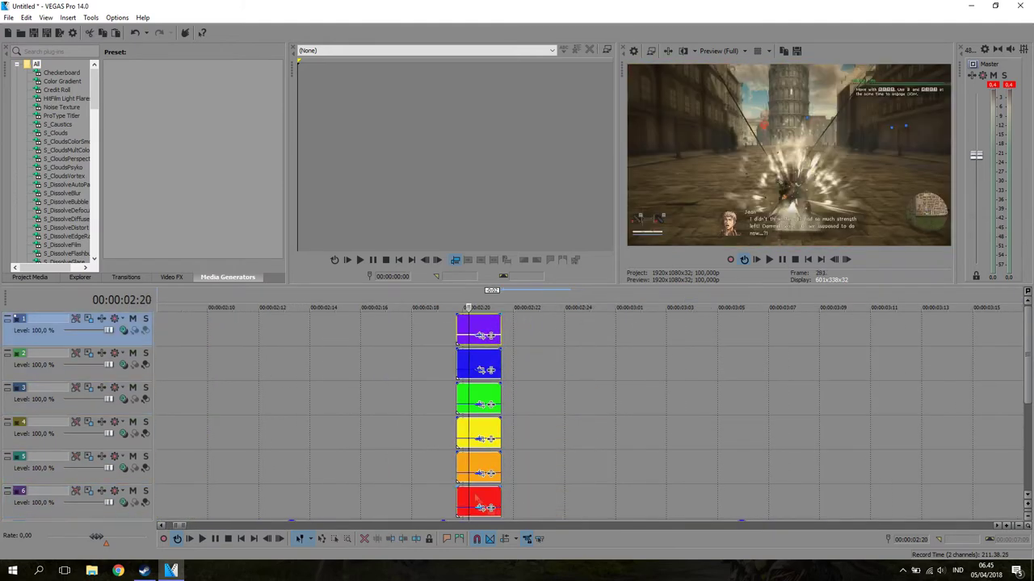
{"action": "left_click", "coordinate": [476, 498], "text": "shift"}
{"action": "scroll", "coordinate": [535, 406], "scroll_direction": "down", "scroll_amount": 4}
{"action": "scroll", "coordinate": [535, 406], "scroll_direction": "up", "scroll_amount": 4}
{"action": "left_click_drag", "start_coordinate": [586, 473], "coordinate": [621, 498]}
{"action": "left_click_drag", "start_coordinate": [584, 429], "coordinate": [673, 498]}
{"action": "left_click_drag", "start_coordinate": [579, 397], "coordinate": [712, 499]}
{"action": "left_click_drag", "start_coordinate": [579, 363], "coordinate": [584, 365]}
{"action": "left_click_drag", "start_coordinate": [748, 495], "coordinate": [761, 498]}
{"action": "left_click_drag", "start_coordinate": [587, 329], "coordinate": [810, 499]}
- Copy the shortened six-colour sequence and paste it repeatedly along track 6 towards the end of the audio
{"action": "left_click", "coordinate": [813, 499]}
{"action": "left_click", "coordinate": [587, 499], "text": "shift"}
{"action": "left_click", "coordinate": [831, 499]}
{"action": "key", "text": "ctrl+v"}
{"action": "key", "text": "ctrl+v"}
{"action": "key", "text": "ctrl+v"}
{"action": "key", "text": "ctrl+v"}
{"action": "key", "text": "ctrl+v"}
{"action": "scroll", "coordinate": [822, 499], "scroll_direction": "down", "scroll_amount": 4}
{"action": "scroll", "coordinate": [817, 499], "scroll_direction": "down", "scroll_amount": 4}
{"action": "key", "text": "ctrl+v"}
{"action": "key", "text": "ctrl+v"}
{"action": "key", "text": "ctrl+v"}
{"action": "key", "text": "ctrl+v"}
{"action": "key", "text": "ctrl+v"}
{"action": "key", "text": "ctrl+v"}
{"action": "key", "text": "ctrl+v"}
{"action": "key", "text": "ctrl+v"}
{"action": "key", "text": "ctrl+v"}
{"action": "key", "text": "ctrl+v"}
{"action": "key", "text": "ctrl+v"}
{"action": "key", "text": "ctrl+v"}
{"action": "key", "text": "ctrl+v"}
{"action": "key", "text": "ctrl+v"}
{"action": "key", "text": "ctrl+v"}
{"action": "key", "text": "ctrl+v"}
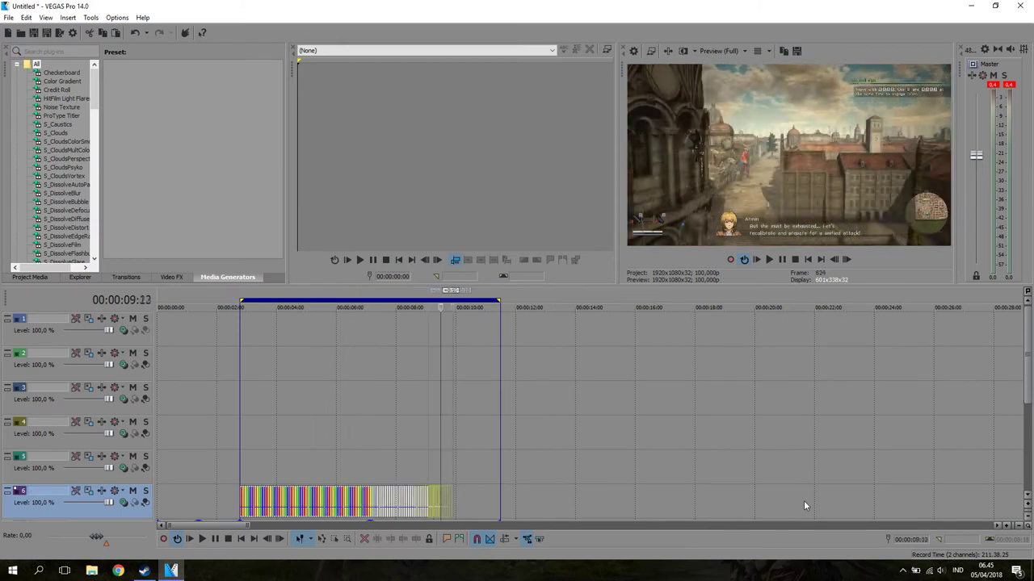
- Split the colour images where the audio ends and delete everything beyond that point
{"action": "left_click_drag", "start_coordinate": [1028, 380], "coordinate": [1028, 440]}
{"action": "scroll", "coordinate": [536, 399], "scroll_direction": "up", "scroll_amount": 8}
{"action": "left_click", "coordinate": [335, 404]}
{"action": "key", "text": "s"}
{"action": "key", "text": "Delete"}
{"action": "left_click", "coordinate": [557, 404]}
{"action": "left_click", "coordinate": [367, 403], "text": "shift"}
{"action": "key", "text": "Delete"}
- Set the loop region over the whole edit and play it from 00:00:02:05, lowering the master volume
{"action": "double_click", "coordinate": [240, 301]}
{"action": "left_click", "coordinate": [423, 422]}
{"action": "scroll", "coordinate": [396, 408], "scroll_direction": "down", "scroll_amount": 8}
{"action": "left_click", "coordinate": [191, 390]}
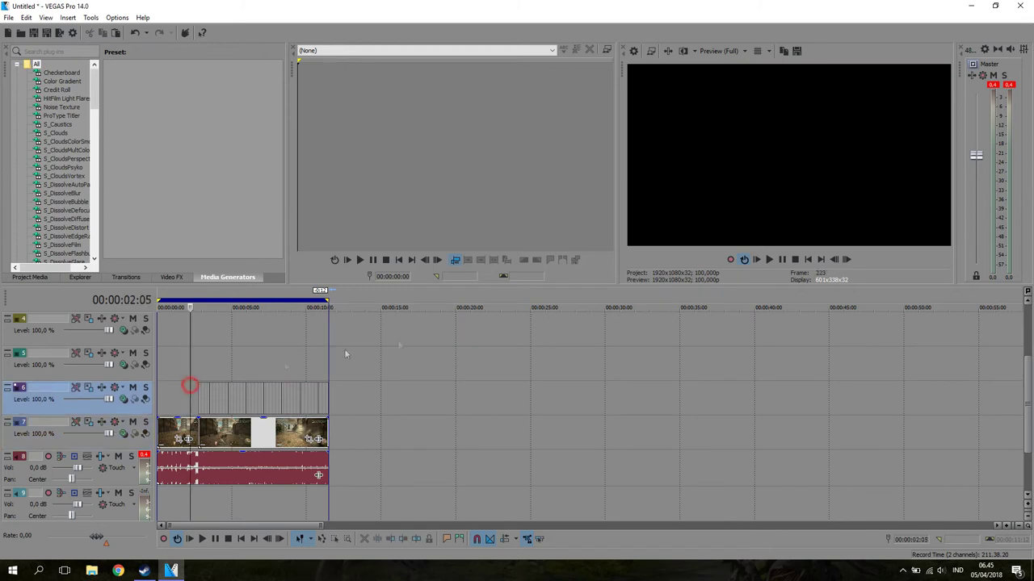
{"action": "left_click", "coordinate": [766, 256]}
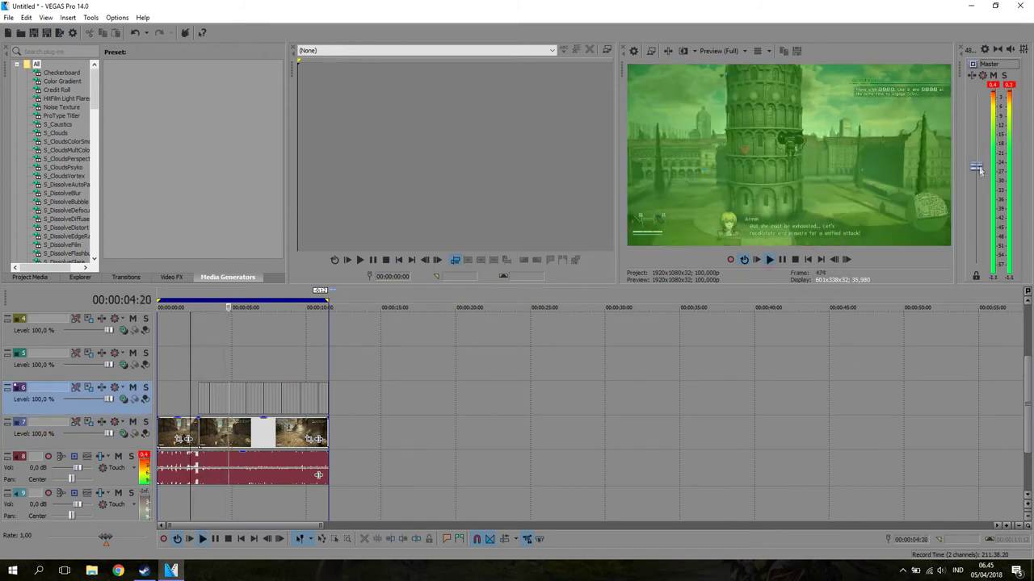
{"action": "left_click_drag", "start_coordinate": [976, 156], "coordinate": [976, 246]}
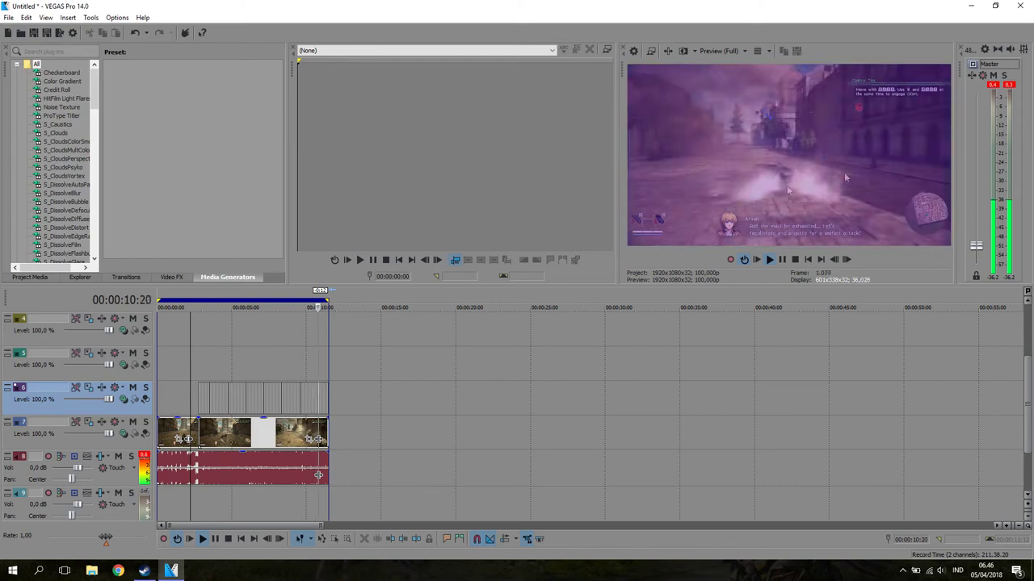
{"action": "left_click", "coordinate": [782, 260]}
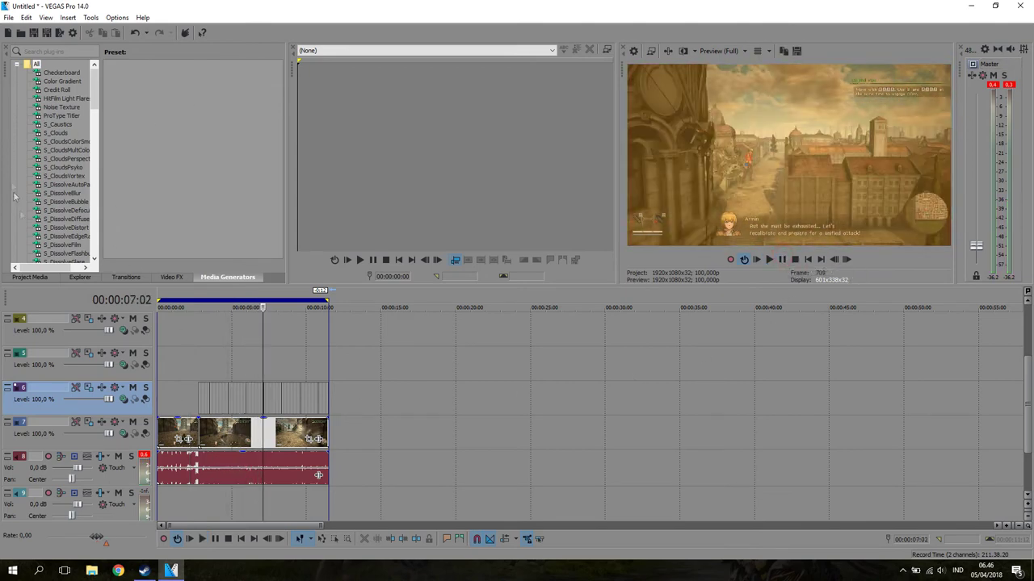
{"action": "scroll", "coordinate": [71, 131], "scroll_direction": "down", "scroll_amount": 15}
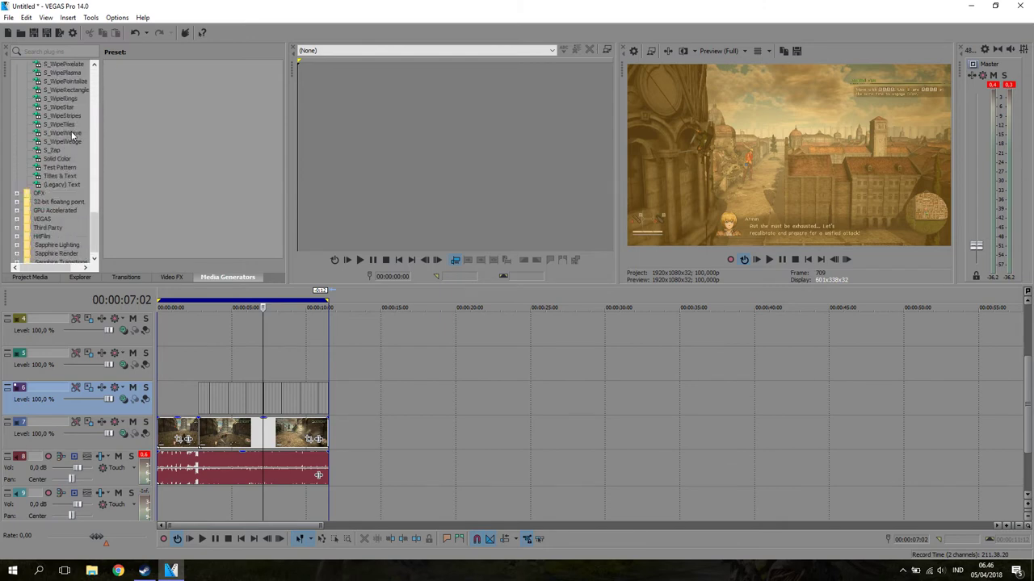
{"action": "scroll", "coordinate": [69, 165], "scroll_direction": "up", "scroll_amount": 15}
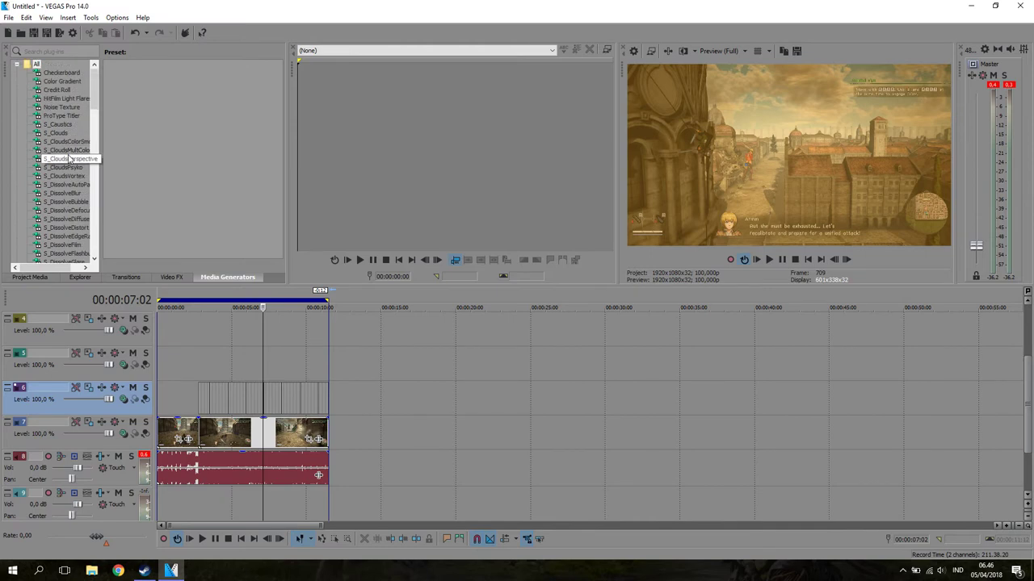
{"action": "scroll", "coordinate": [75, 187], "scroll_direction": "down", "scroll_amount": 8}
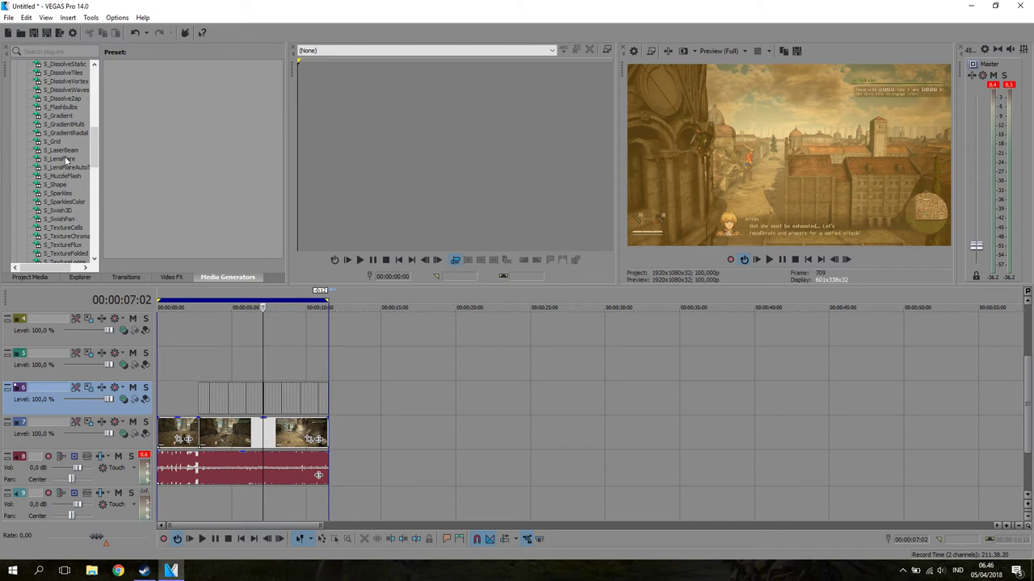
{"action": "scroll", "coordinate": [66, 160], "scroll_direction": "down", "scroll_amount": 12}
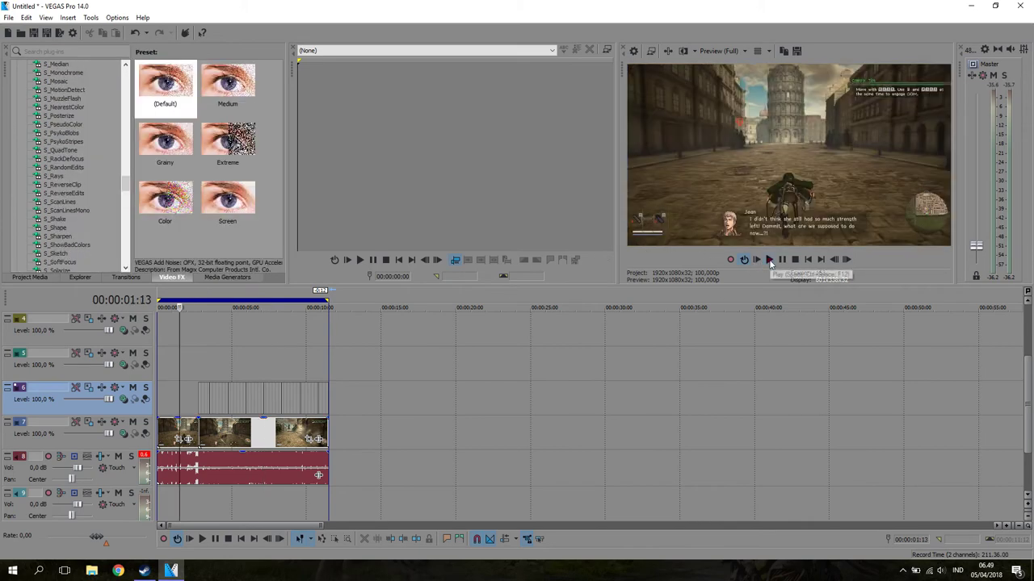
- Preview the edit from 00:00:01:13 and apply S_Shake with an amplitude of 1.923 to the second gameplay clip on track 7
{"action": "left_click", "coordinate": [769, 260]}
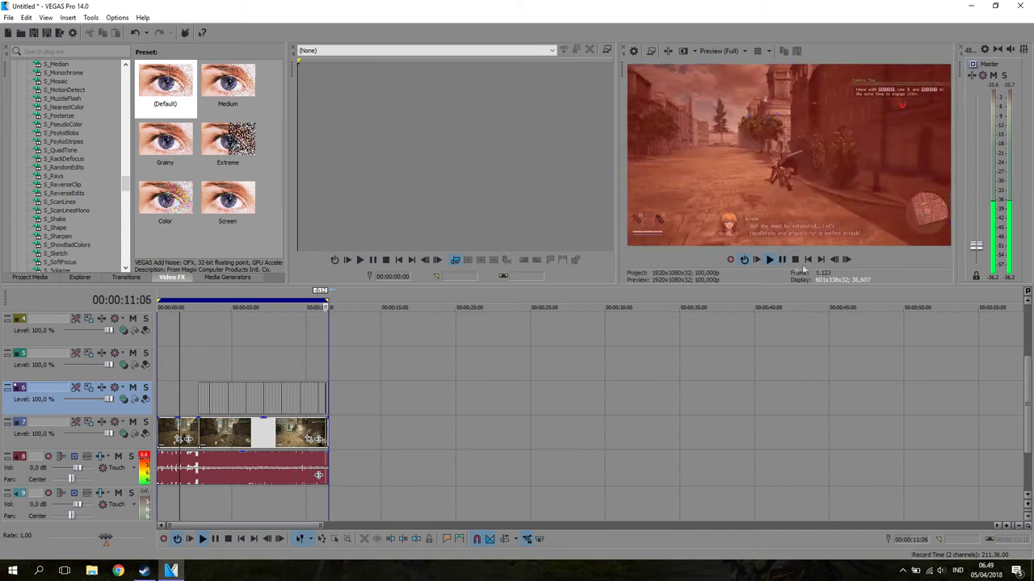
{"action": "left_click", "coordinate": [781, 260]}
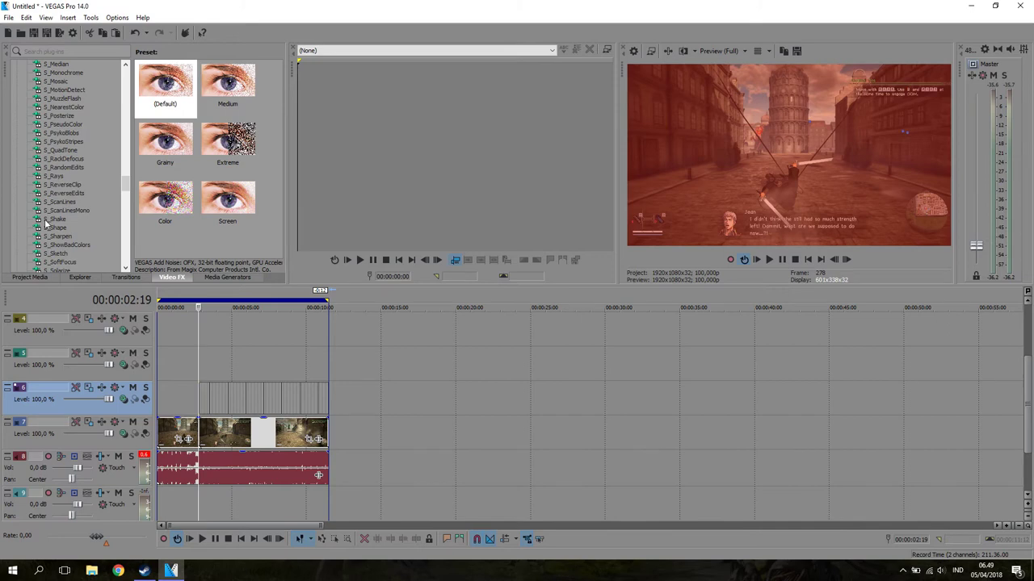
{"action": "left_click_drag", "start_coordinate": [68, 229], "coordinate": [252, 421]}
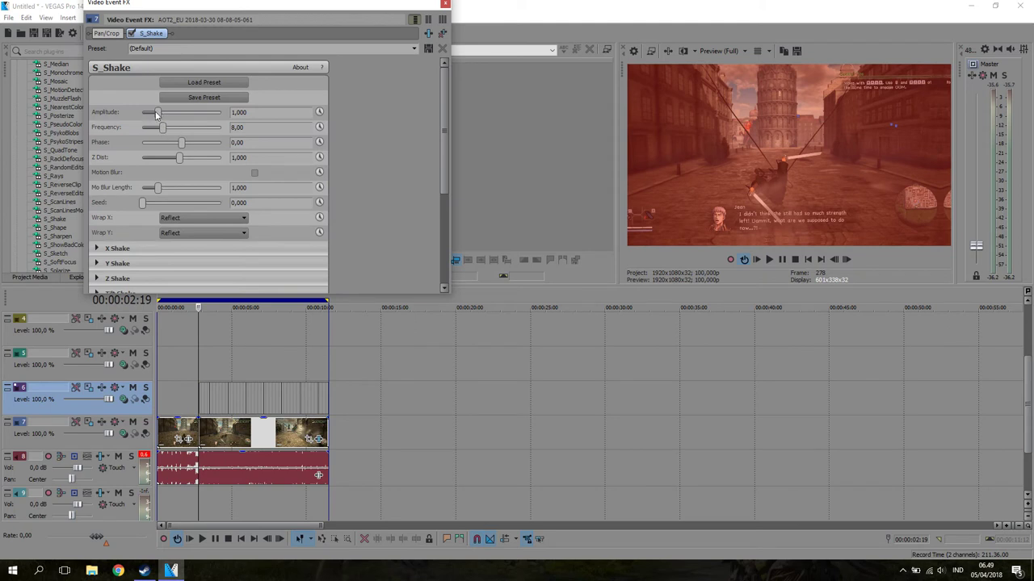
{"action": "left_click_drag", "start_coordinate": [160, 116], "coordinate": [170, 116]}
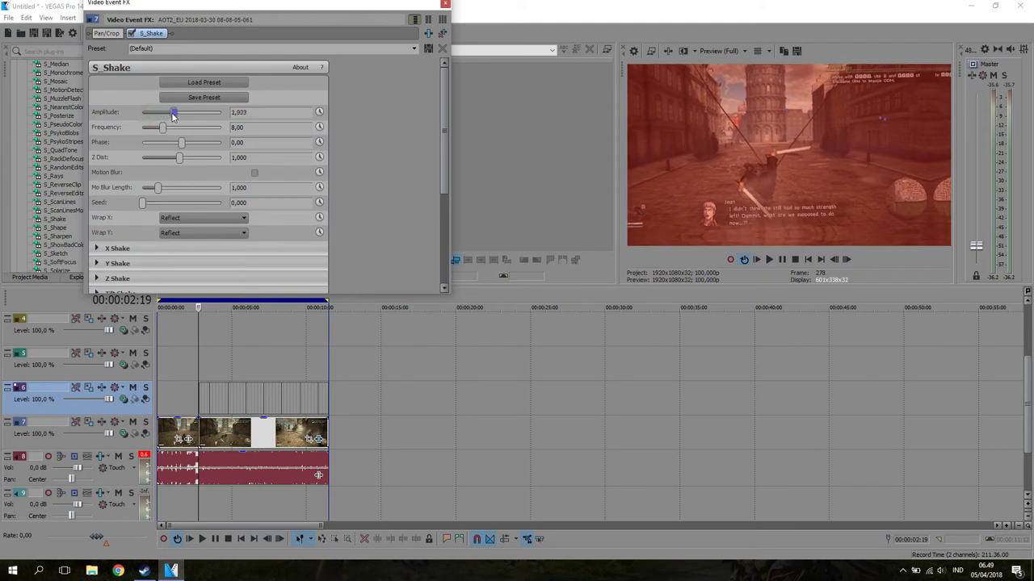
{"action": "left_click_drag", "start_coordinate": [171, 116], "coordinate": [174, 117]}
{"action": "left_click", "coordinate": [445, 4]}
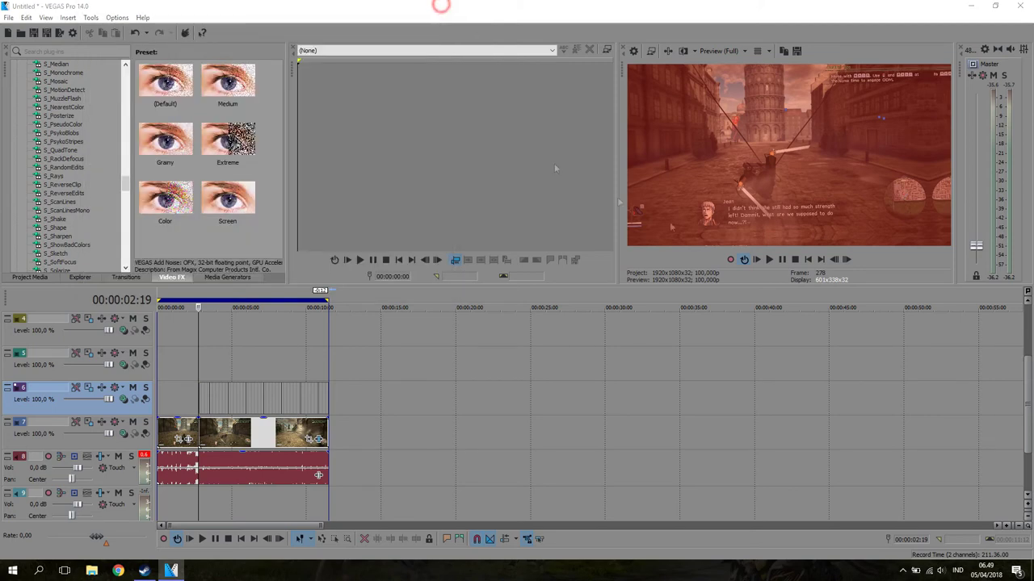
- Lower the S_Shake amplitude on the second gameplay clip to 0.680, playing the edit before and after the change
{"action": "left_click", "coordinate": [757, 259]}
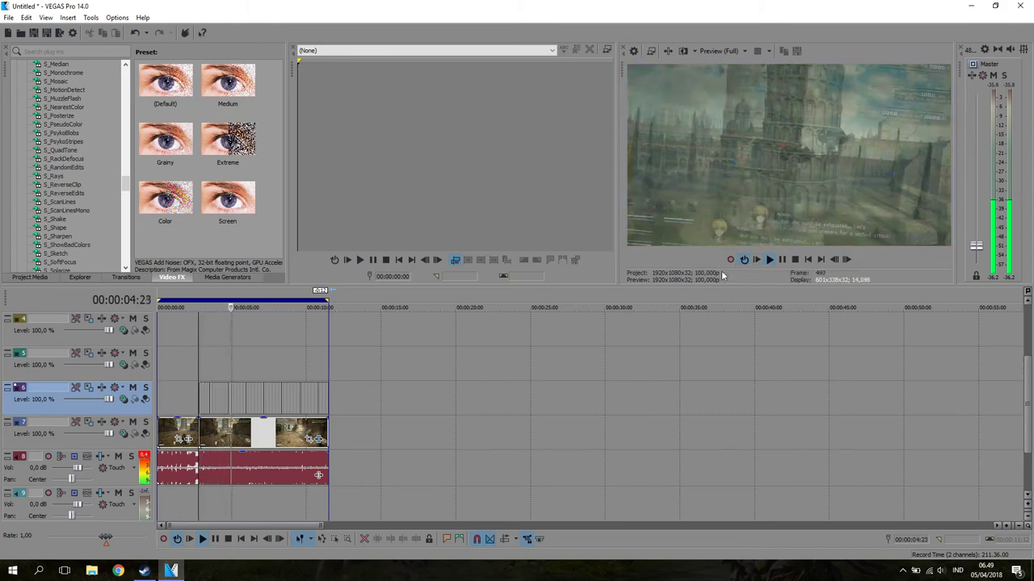
{"action": "left_click", "coordinate": [782, 260]}
{"action": "left_click", "coordinate": [318, 439]}
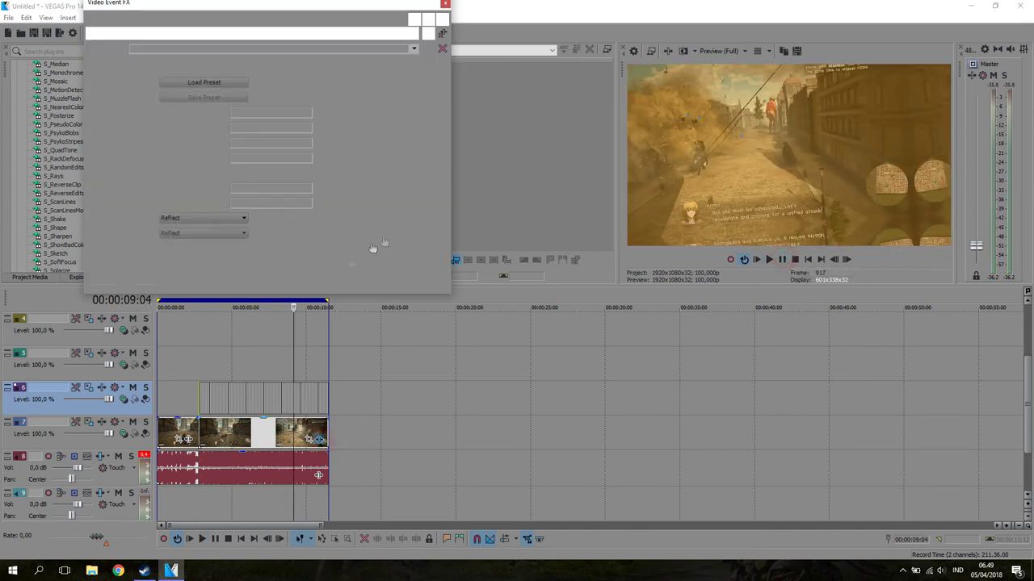
{"action": "left_click_drag", "start_coordinate": [174, 115], "coordinate": [151, 119]}
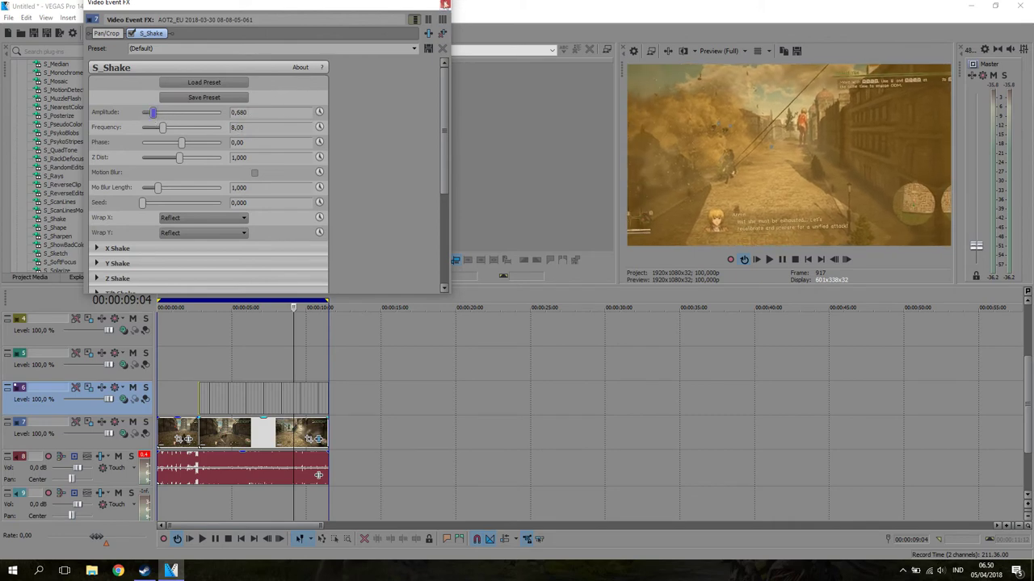
{"action": "left_click", "coordinate": [445, 5]}
{"action": "left_click", "coordinate": [757, 260]}
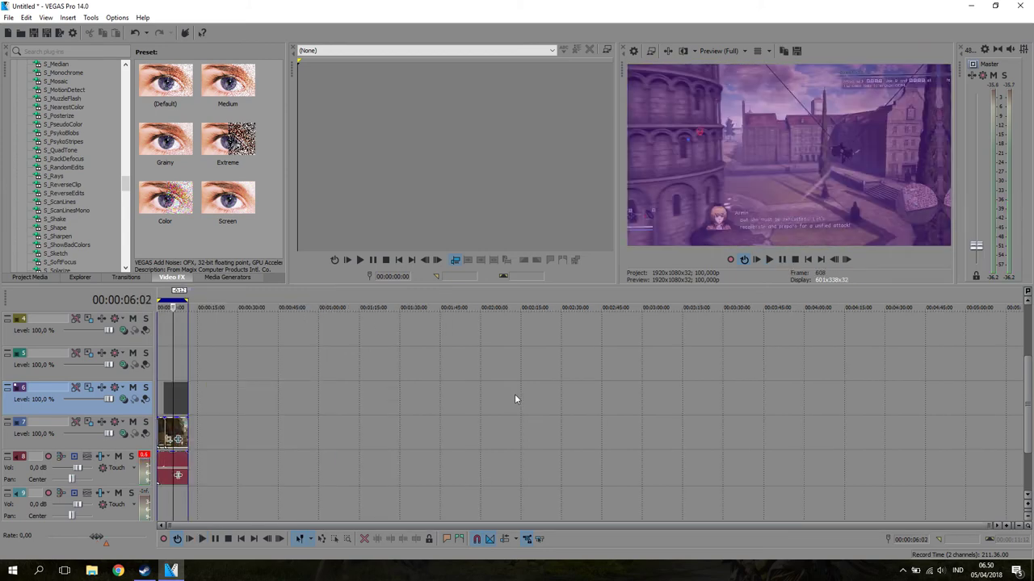
- Try lowering the first red image's opacity on track 6 to about 8%, and return it to the level of the neighbouring colour images
{"action": "scroll", "coordinate": [343, 407], "scroll_direction": "up", "scroll_amount": 10}
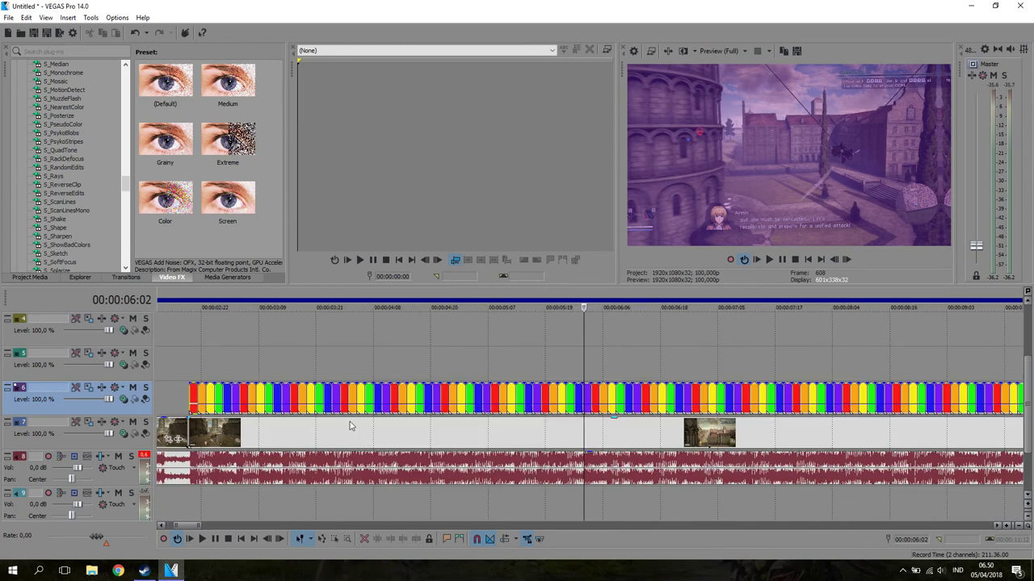
{"action": "left_click", "coordinate": [195, 399]}
{"action": "scroll", "coordinate": [484, 403], "scroll_direction": "up", "scroll_amount": 5}
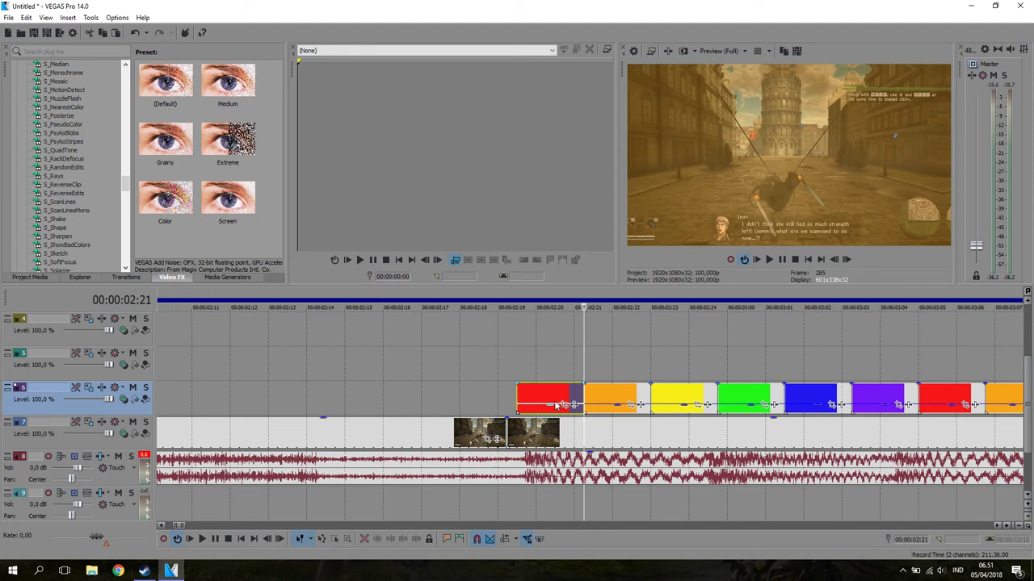
{"action": "left_click_drag", "start_coordinate": [553, 406], "coordinate": [560, 436]}
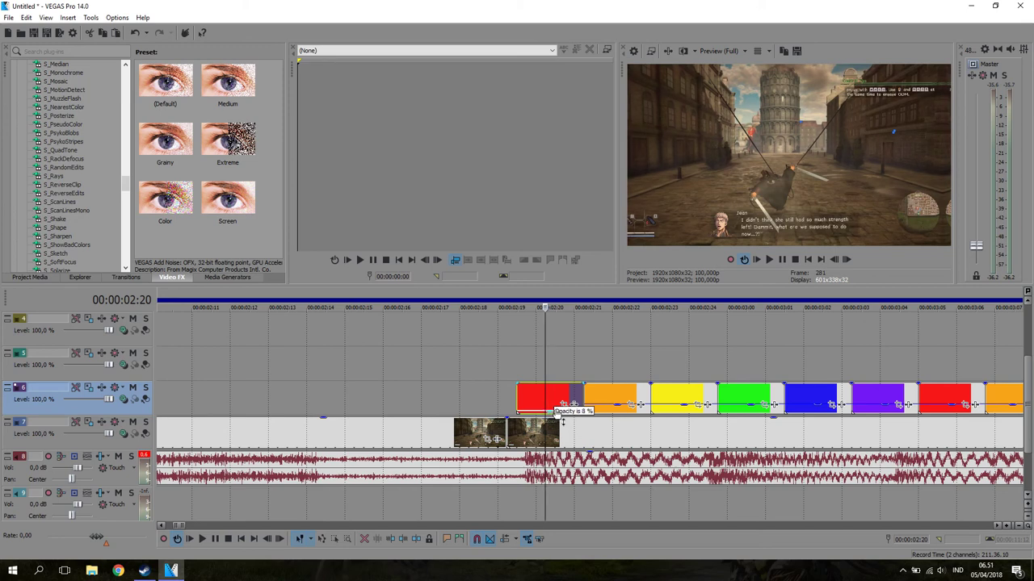
{"action": "left_click_drag", "start_coordinate": [555, 406], "coordinate": [564, 407]}
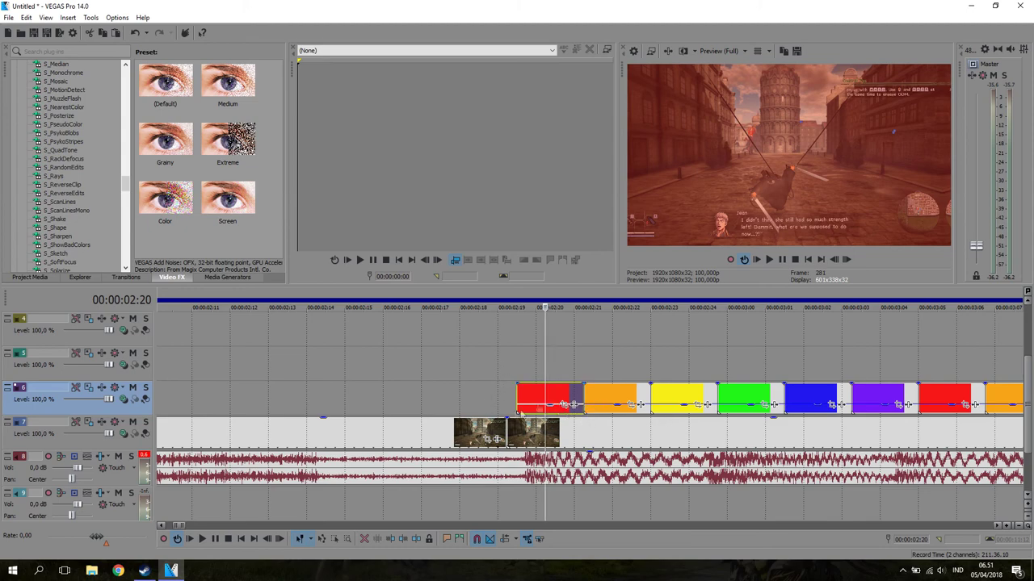
{"action": "scroll", "coordinate": [704, 452], "scroll_direction": "down", "scroll_amount": 10}
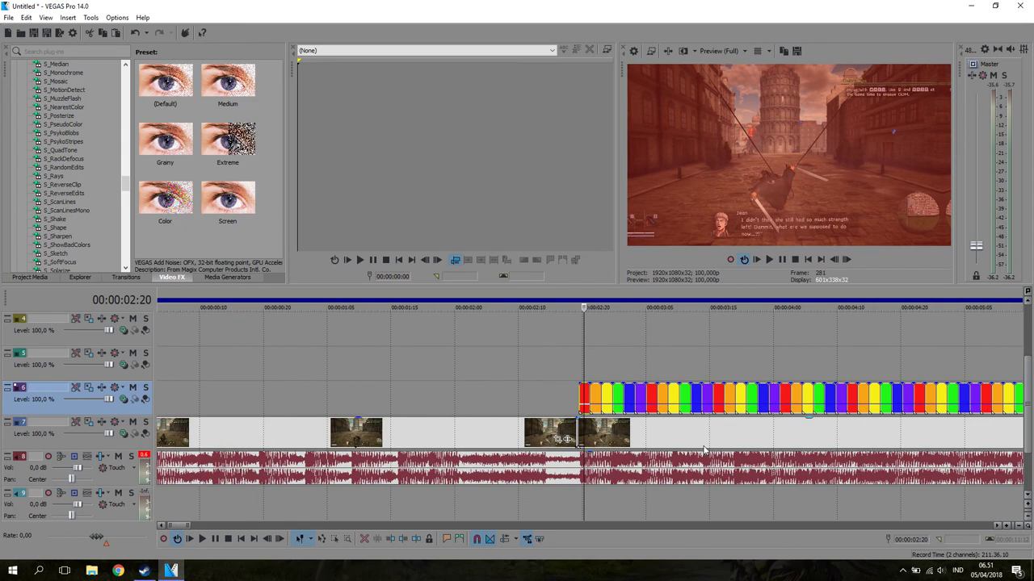